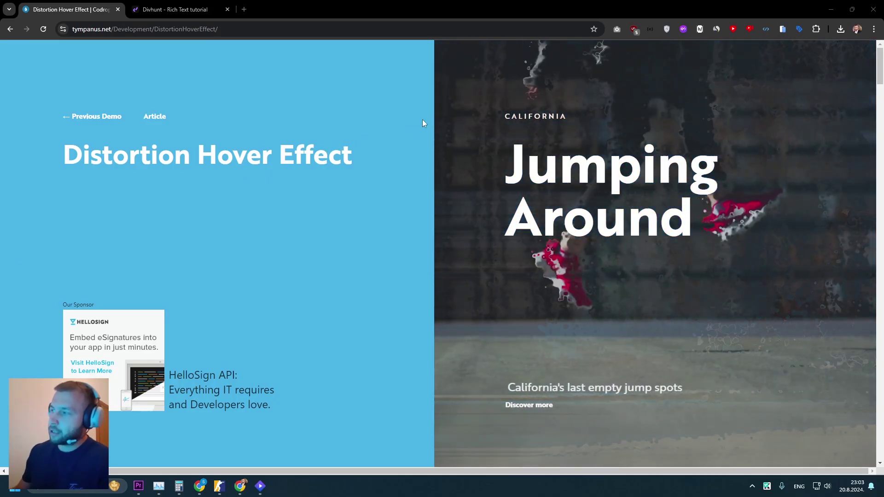
Switch over to the Divhunt page builder.
{"action": "scroll", "coordinate": [414, 138], "scroll_direction": "down", "scroll_amount": 8}
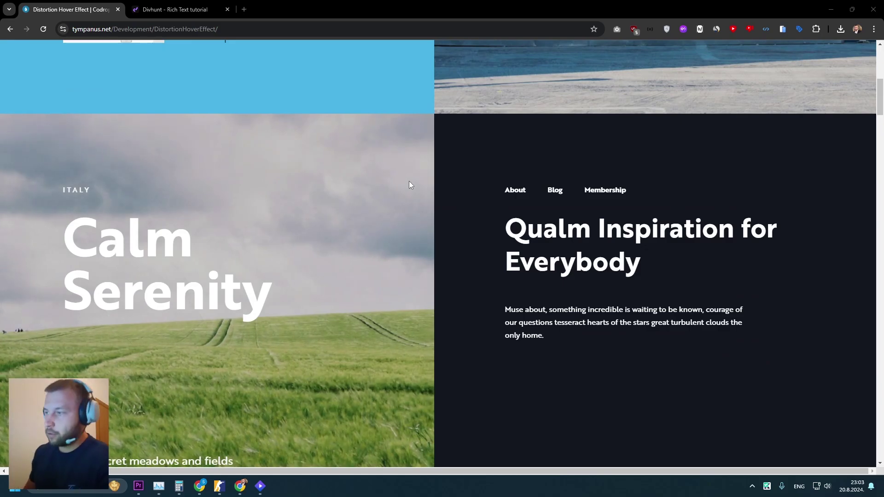
{"action": "scroll", "coordinate": [382, 177], "scroll_direction": "up", "scroll_amount": 8}
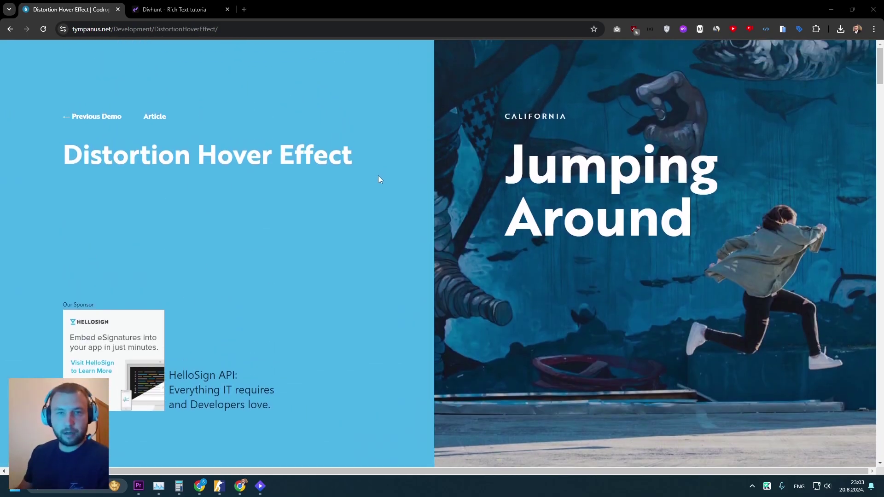
{"action": "scroll", "coordinate": [381, 180], "scroll_direction": "down", "scroll_amount": 8}
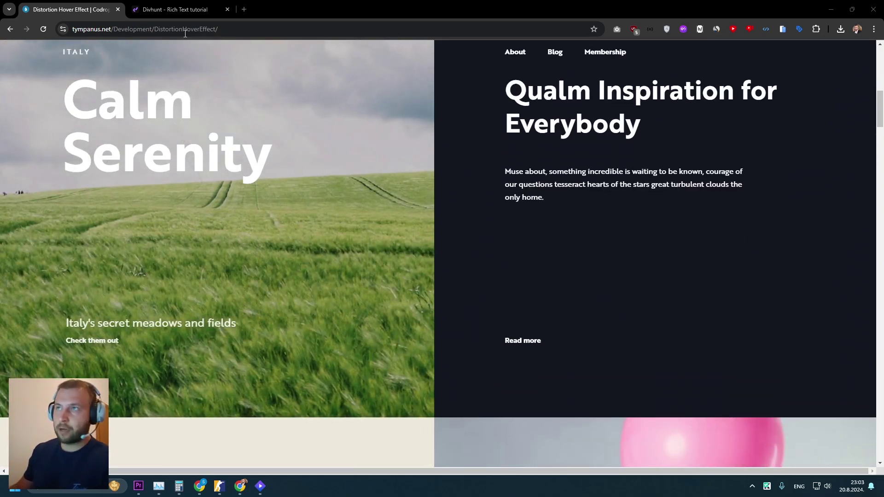
{"action": "left_click", "coordinate": [176, 10]}
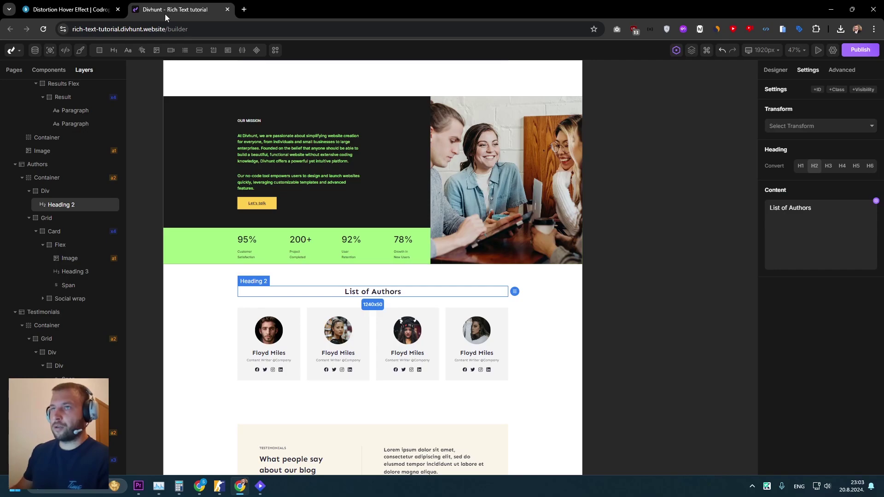
{"action": "scroll", "coordinate": [263, 115], "scroll_direction": "up", "scroll_amount": 3}
{"action": "scroll", "coordinate": [258, 116], "scroll_direction": "down", "scroll_amount": 2}
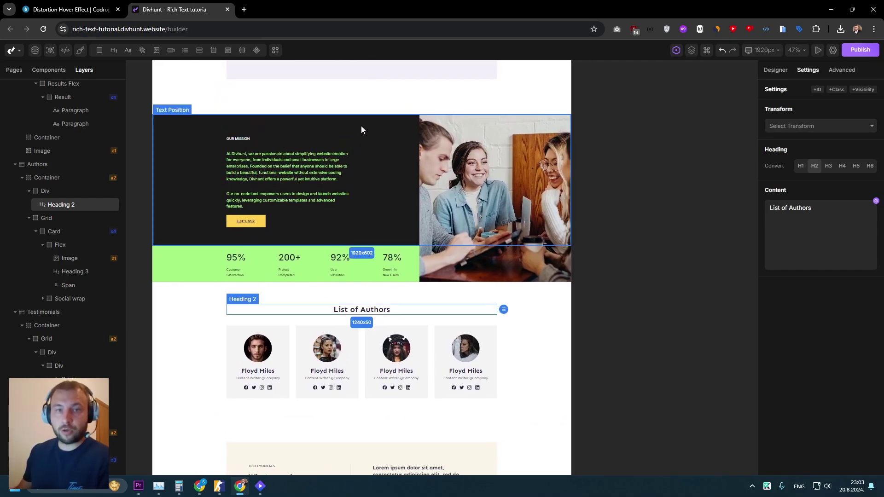
Install the Image Hover Effect plugin from Settings > Browse Plugins and confirm it.
{"action": "left_click", "coordinate": [834, 50]}
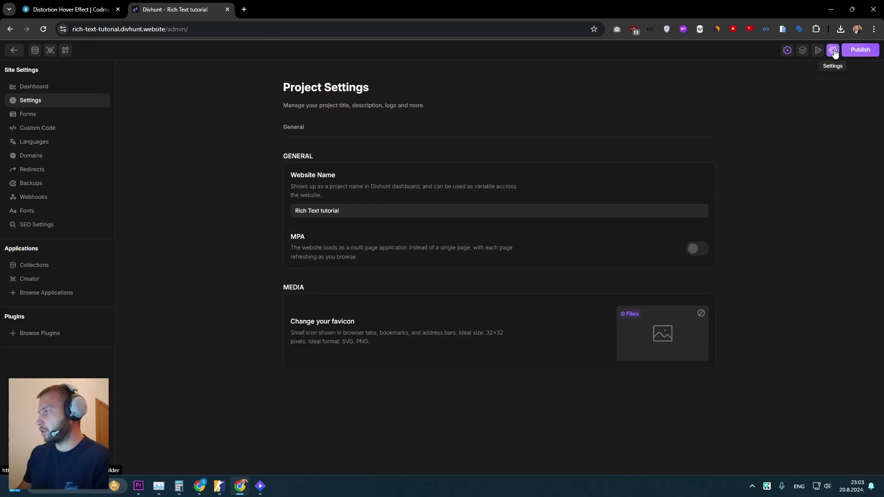
{"action": "left_click", "coordinate": [58, 333]}
{"action": "scroll", "coordinate": [248, 201], "scroll_direction": "down", "scroll_amount": 15}
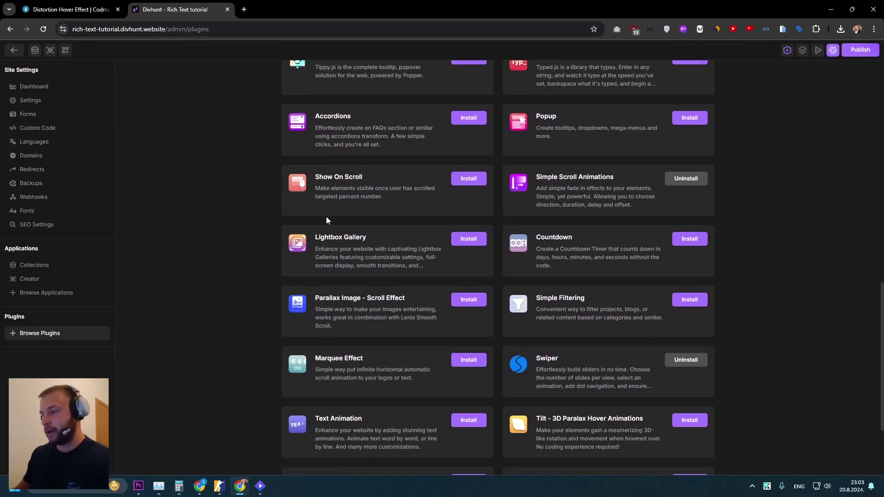
{"action": "left_click_drag", "start_coordinate": [606, 418], "coordinate": [533, 414]}
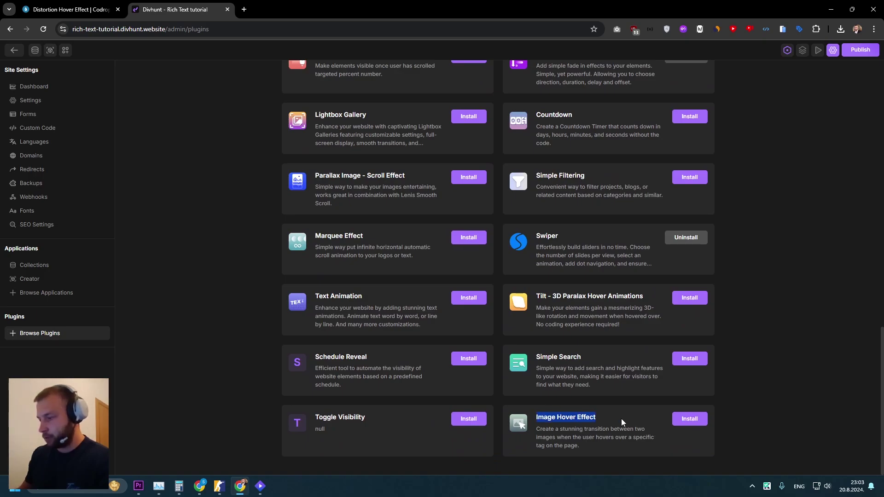
{"action": "left_click", "coordinate": [687, 418]}
{"action": "left_click", "coordinate": [426, 284]}
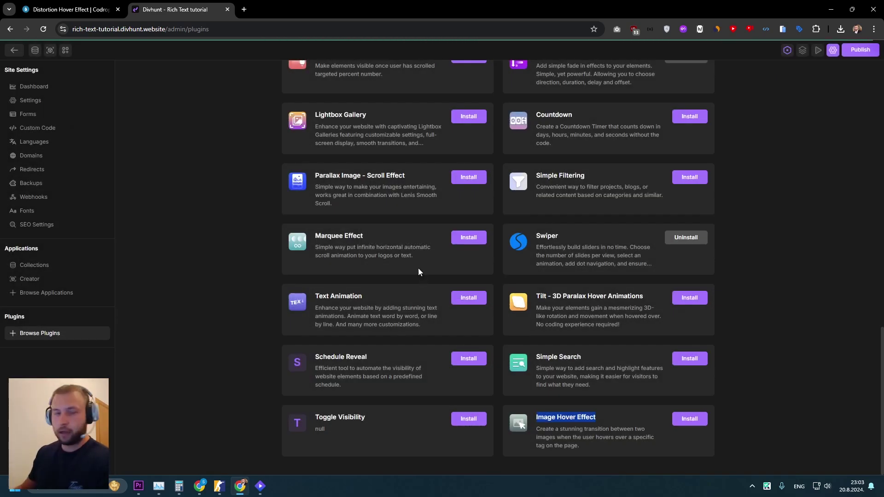
Label the mission-section photo layer 'Image Transition' and apply the Image Hover Effect transform.
{"action": "left_click", "coordinate": [833, 50]}
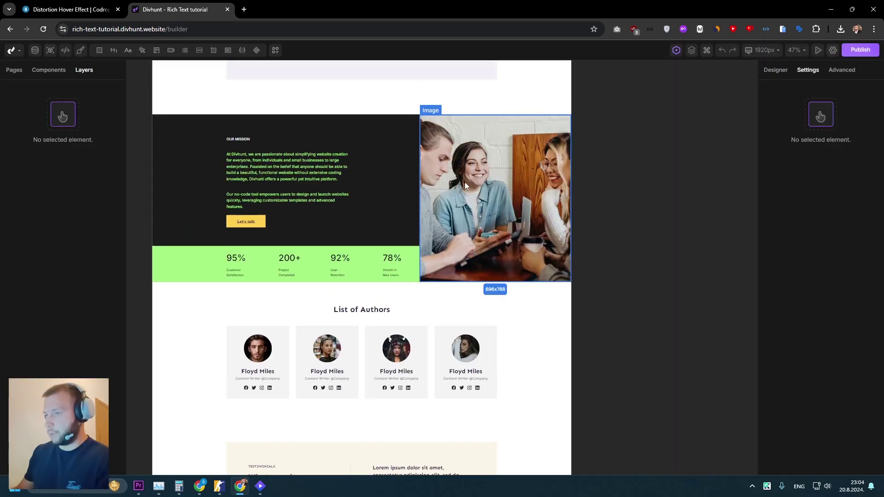
{"action": "scroll", "coordinate": [464, 181], "scroll_direction": "up", "scroll_amount": 3}
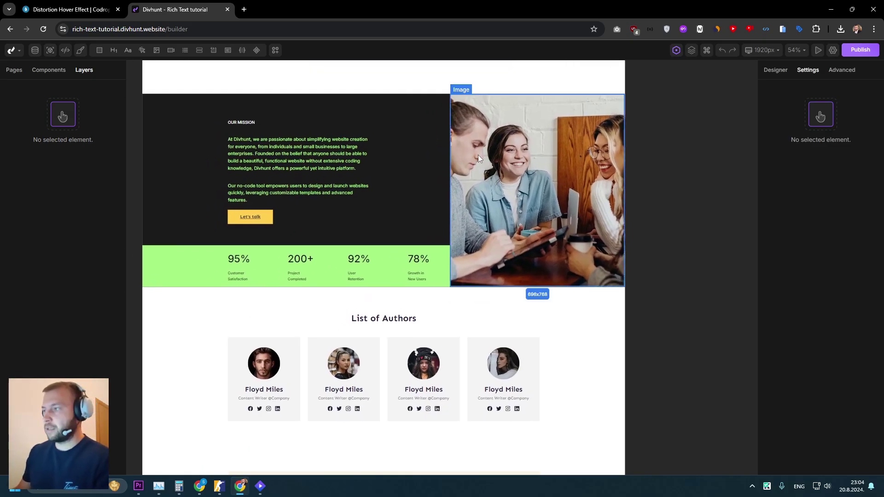
{"action": "left_click", "coordinate": [473, 161]}
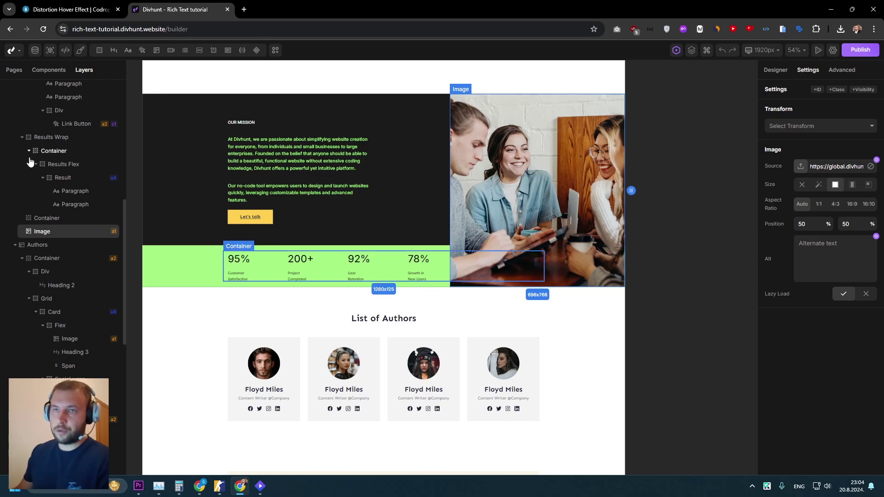
{"action": "mouse_move", "coordinate": [100, 52]}
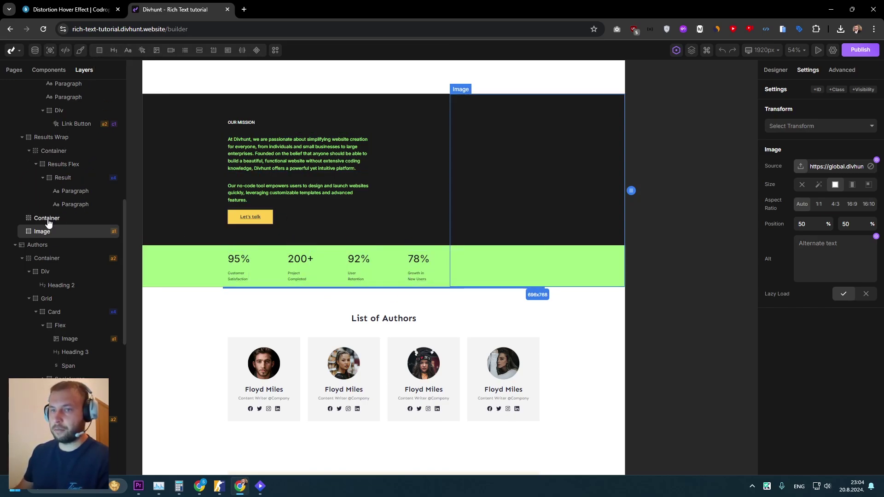
{"action": "right_click", "coordinate": [41, 232]}
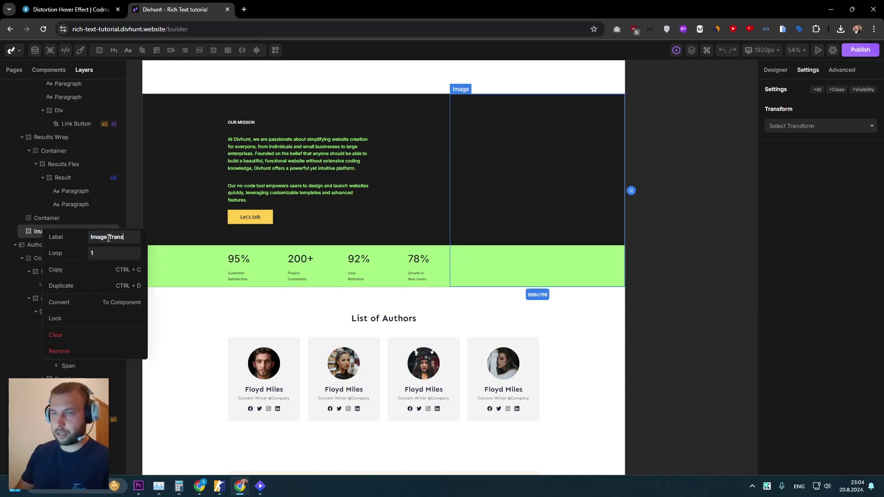
{"action": "key", "text": "Return"}
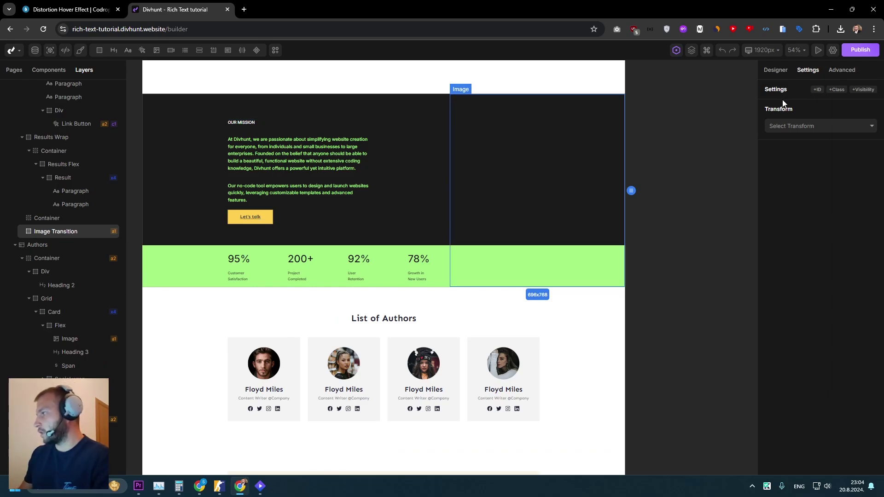
{"action": "left_click", "coordinate": [785, 126]}
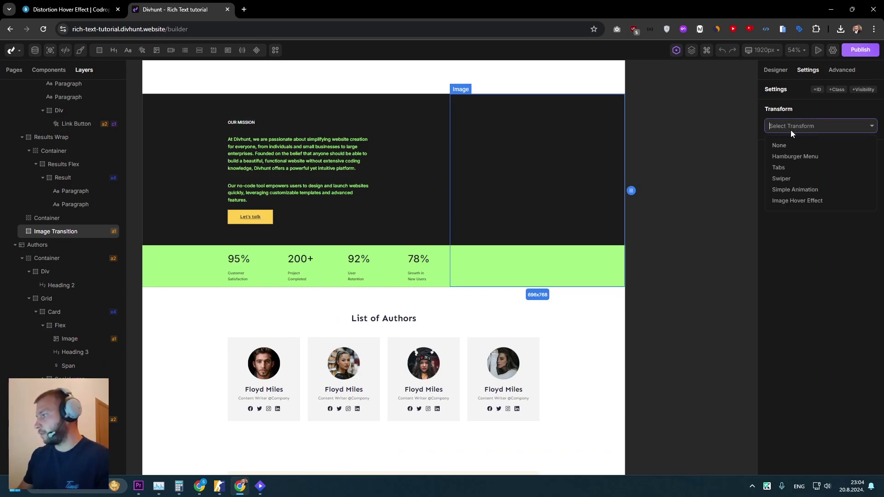
{"action": "left_click", "coordinate": [796, 200]}
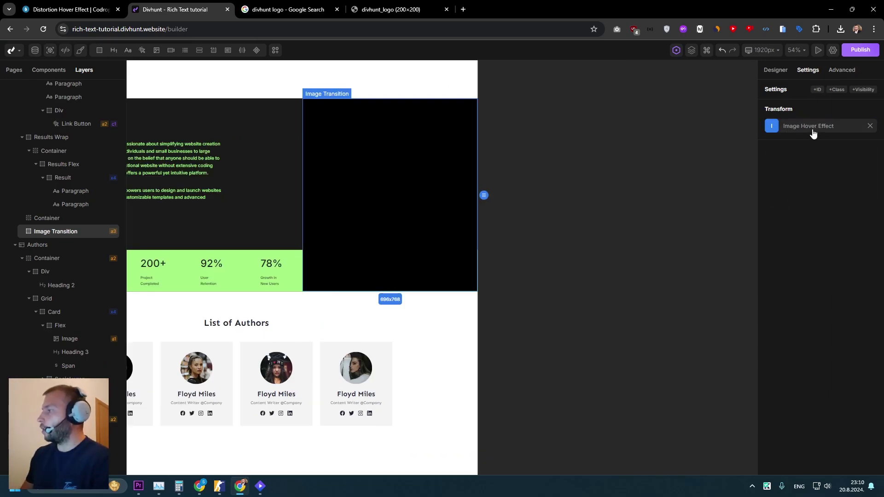
Open the Image Hover Effect options and keep the hover trigger set to Self.
{"action": "left_click", "coordinate": [813, 131]}
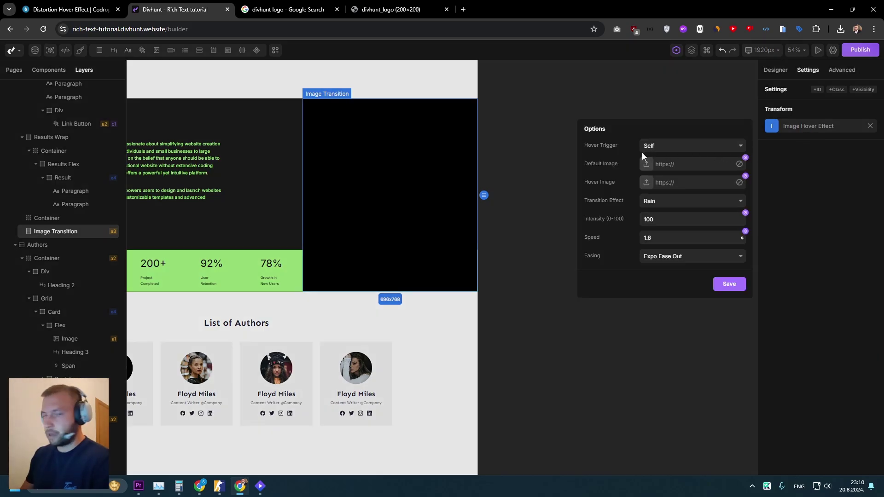
{"action": "double_click", "coordinate": [616, 145]}
{"action": "left_click", "coordinate": [592, 166]}
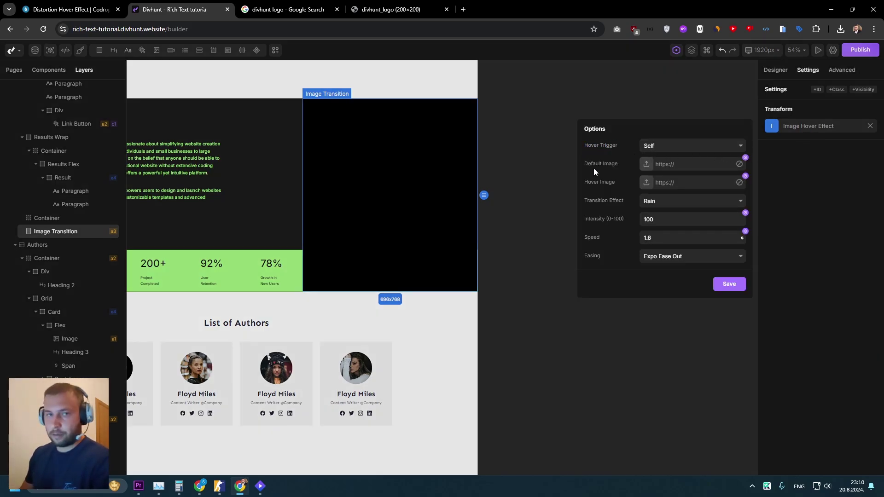
{"action": "left_click", "coordinate": [649, 147]}
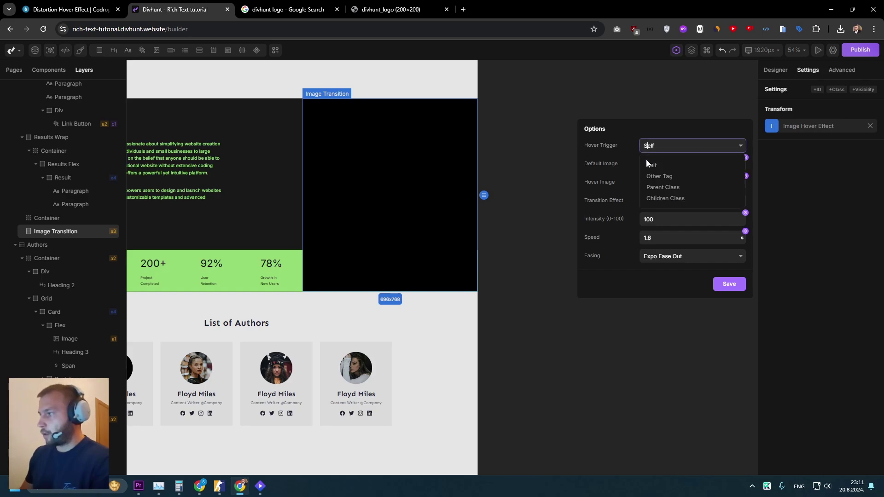
{"action": "left_click", "coordinate": [633, 147]}
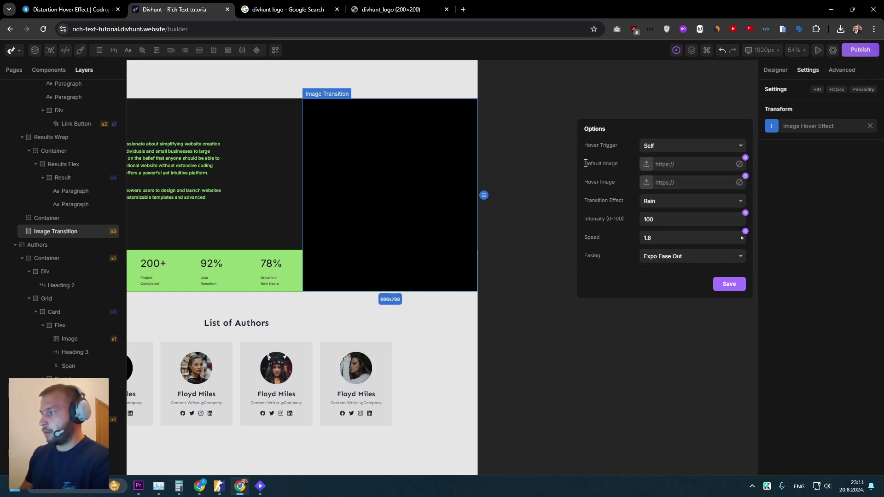
Use the misty lake photo as the default image and the snowy mountain photo as the hover image.
{"action": "left_click_drag", "start_coordinate": [583, 167], "coordinate": [619, 198]}
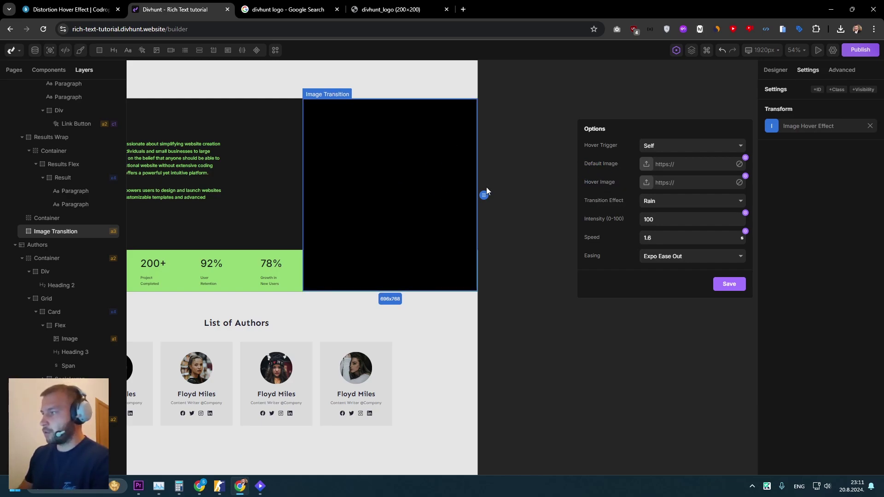
{"action": "left_click", "coordinate": [646, 165]}
{"action": "left_click", "coordinate": [395, 171]}
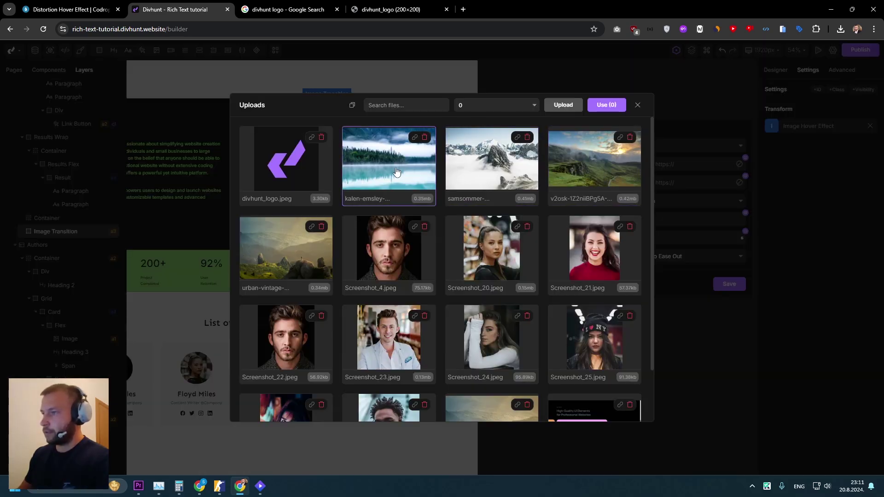
{"action": "left_click", "coordinate": [600, 108]}
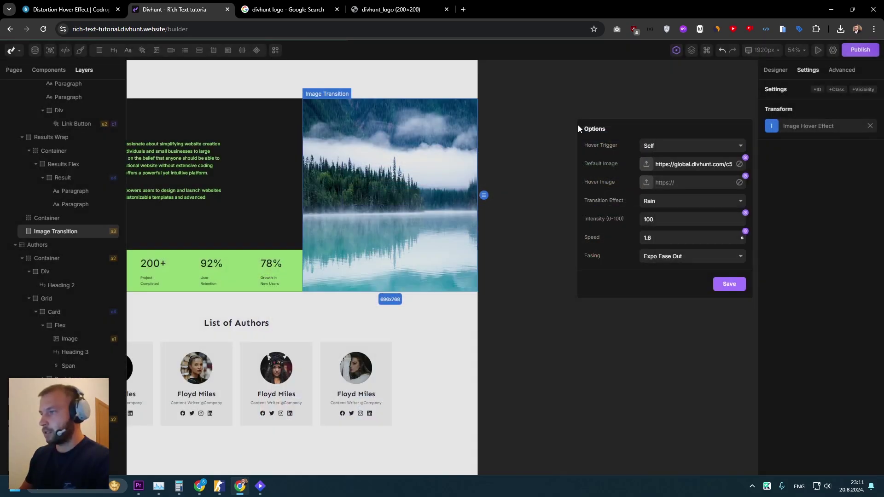
{"action": "left_click", "coordinate": [646, 183]}
{"action": "left_click", "coordinate": [490, 171]}
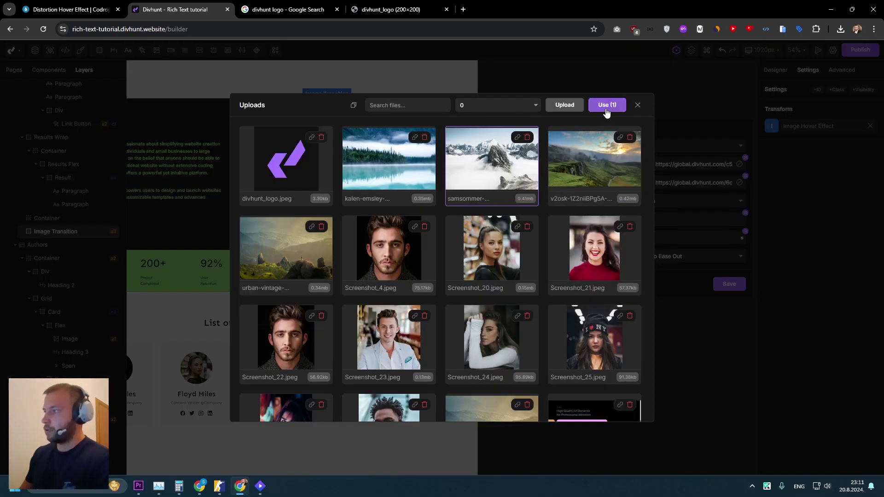
{"action": "left_click", "coordinate": [606, 106]}
{"action": "left_click_drag", "start_coordinate": [608, 198], "coordinate": [584, 201]}
{"action": "left_click", "coordinate": [616, 203]}
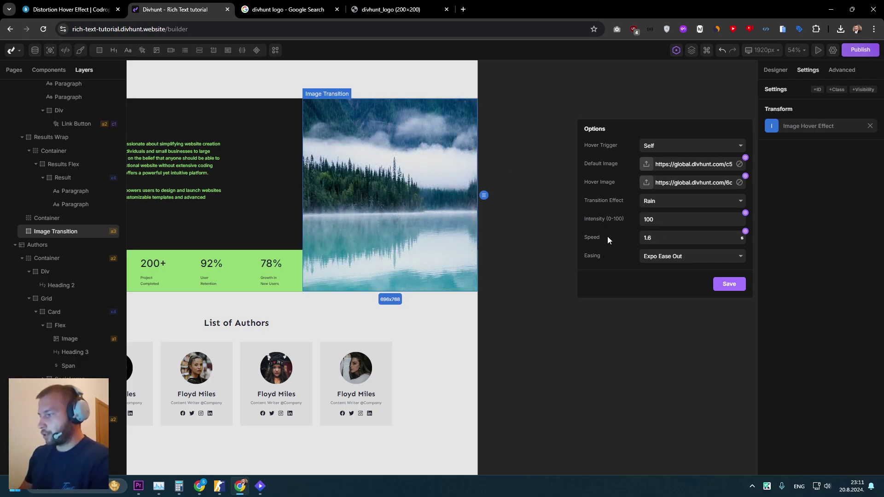
Apply the Wave transition, switch it to Snow, then browse the remaining transition options.
{"action": "left_click", "coordinate": [645, 203]}
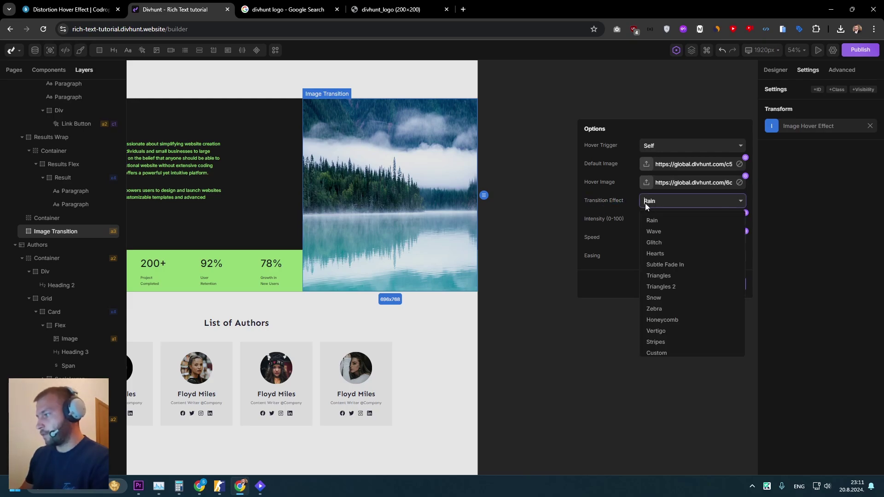
{"action": "left_click", "coordinate": [653, 232]}
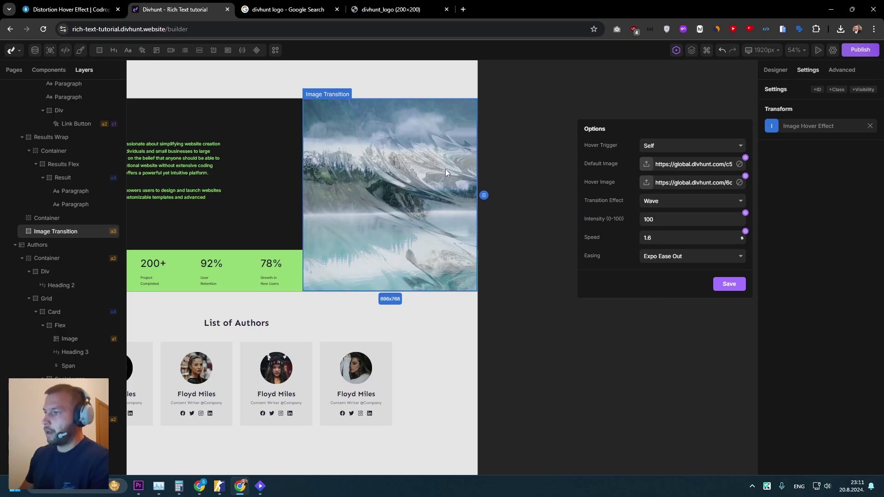
{"action": "left_click", "coordinate": [651, 202]}
{"action": "scroll", "coordinate": [656, 230], "scroll_direction": "down", "scroll_amount": 1}
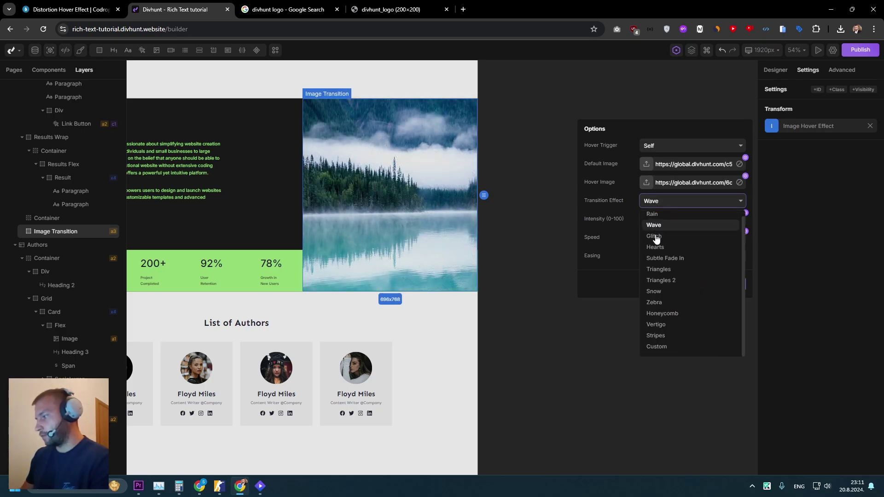
{"action": "left_click", "coordinate": [654, 291]}
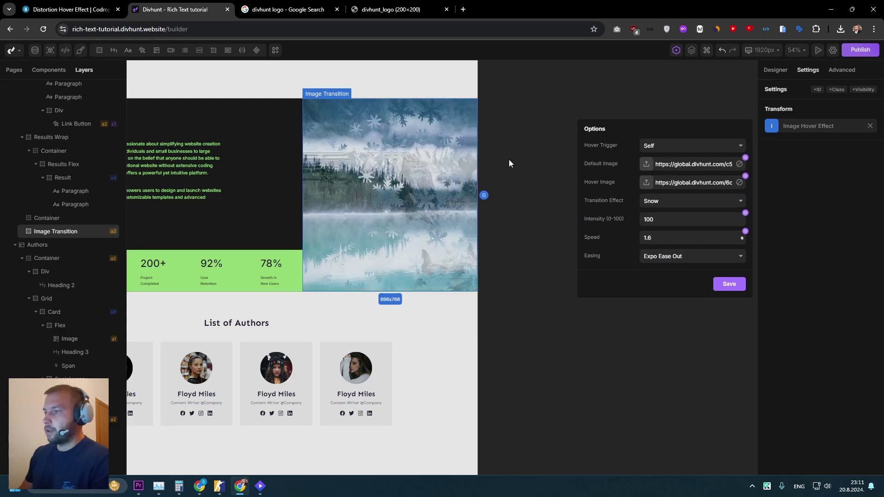
{"action": "left_click", "coordinate": [690, 200]}
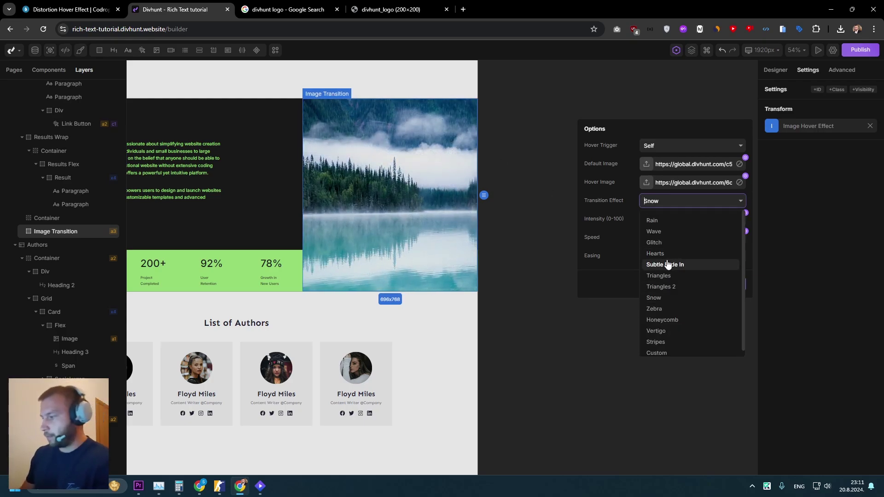
{"action": "scroll", "coordinate": [667, 263], "scroll_direction": "down", "scroll_amount": 1}
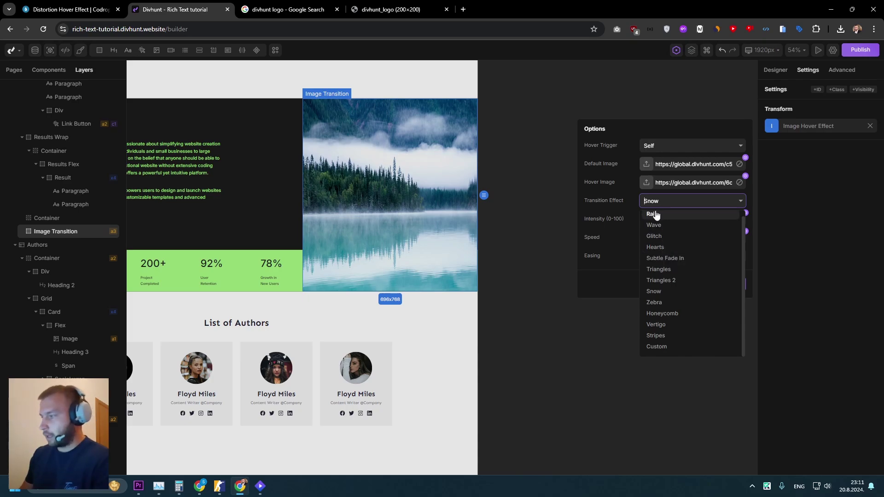
{"action": "scroll", "coordinate": [655, 212], "scroll_direction": "up", "scroll_amount": 1}
{"action": "scroll", "coordinate": [662, 311], "scroll_direction": "down", "scroll_amount": 1}
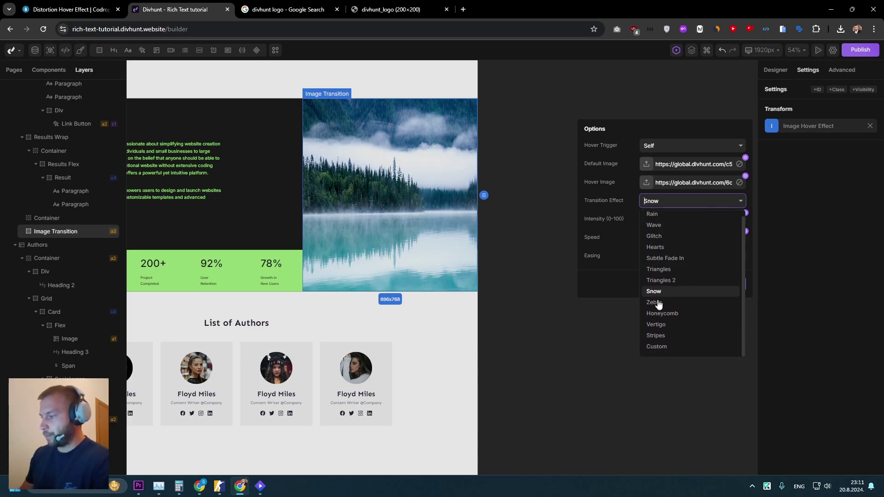
Set the transition to Custom with divhunt_logo.jpeg as its effect image, then select the Intensity value.
{"action": "left_click", "coordinate": [656, 347]}
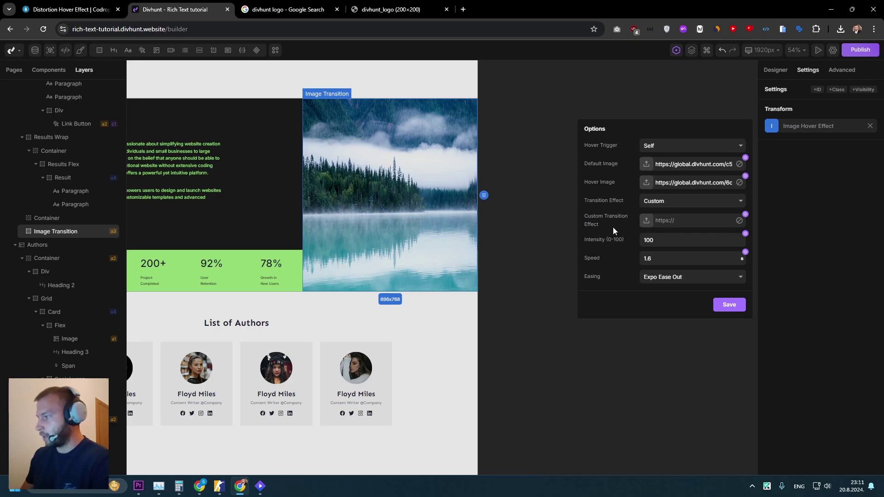
{"action": "left_click", "coordinate": [645, 222]}
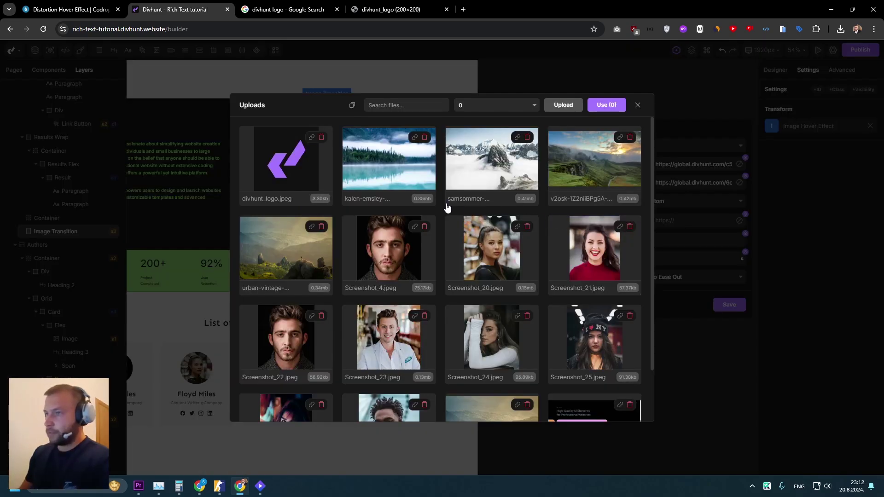
{"action": "left_click", "coordinate": [270, 168]}
{"action": "left_click", "coordinate": [605, 107]}
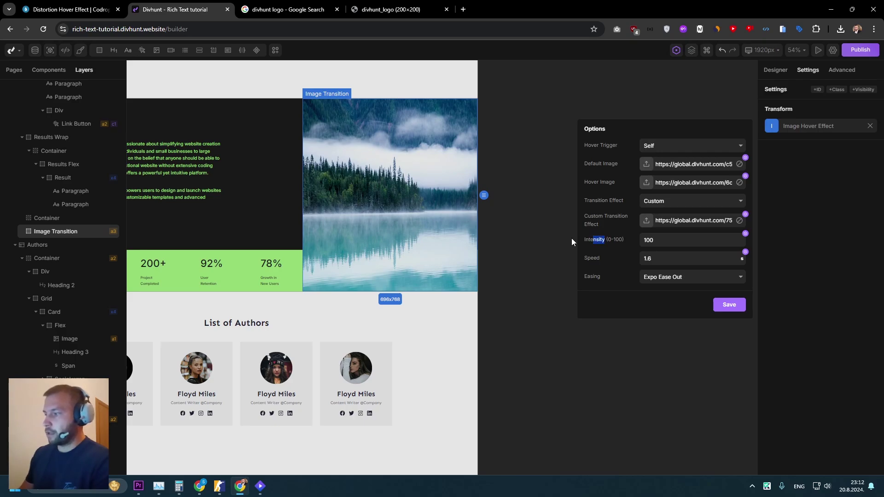
{"action": "double_click", "coordinate": [595, 241]}
{"action": "left_click", "coordinate": [655, 240]}
Enter intensity 10, replace speed 1.6 with 0.5, and choose Ease In easing.
{"action": "type", "text": "10"}
{"action": "left_click", "coordinate": [582, 147]}
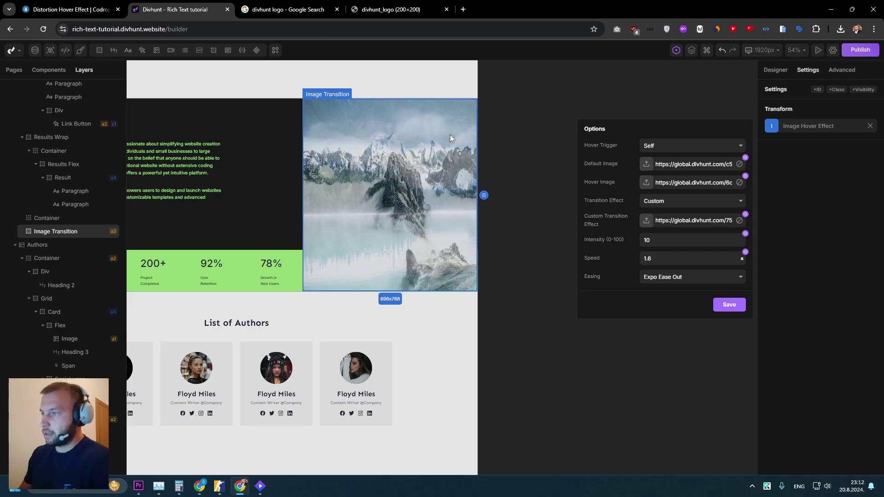
{"action": "left_click_drag", "start_coordinate": [653, 245], "coordinate": [622, 249]}
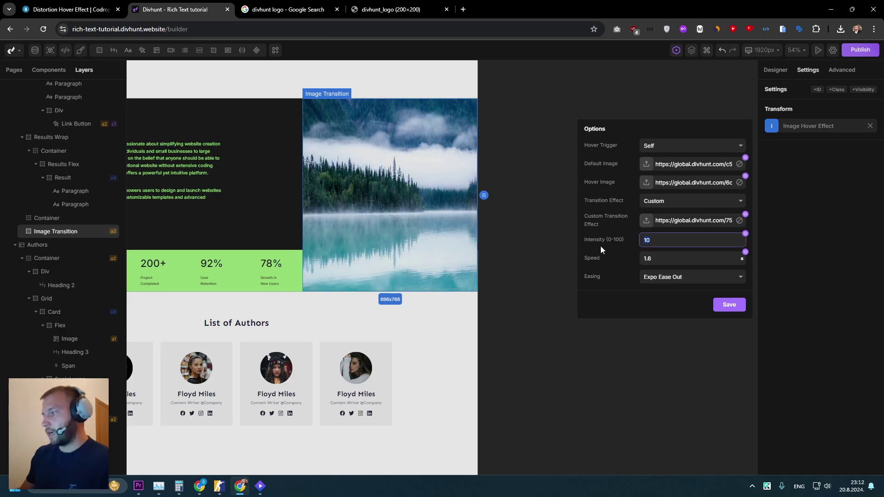
{"action": "left_click_drag", "start_coordinate": [652, 259], "coordinate": [635, 268]}
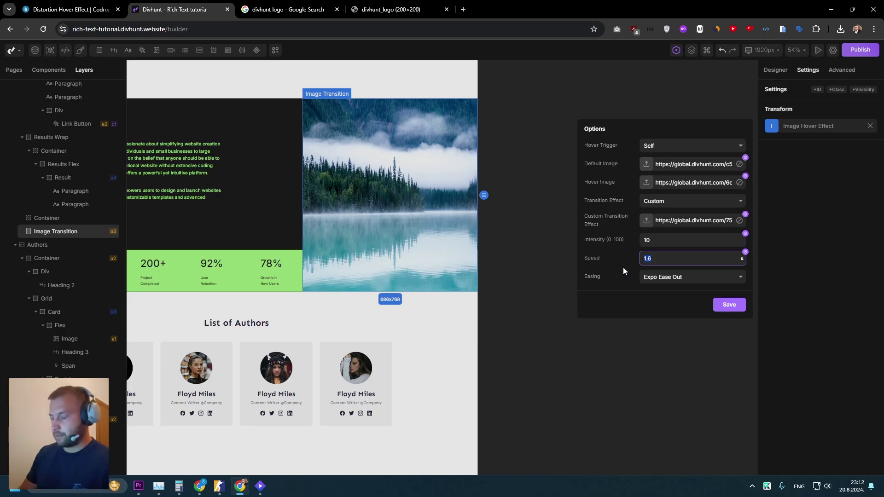
{"action": "type", "text": "0.5"}
{"action": "left_click", "coordinate": [622, 266]}
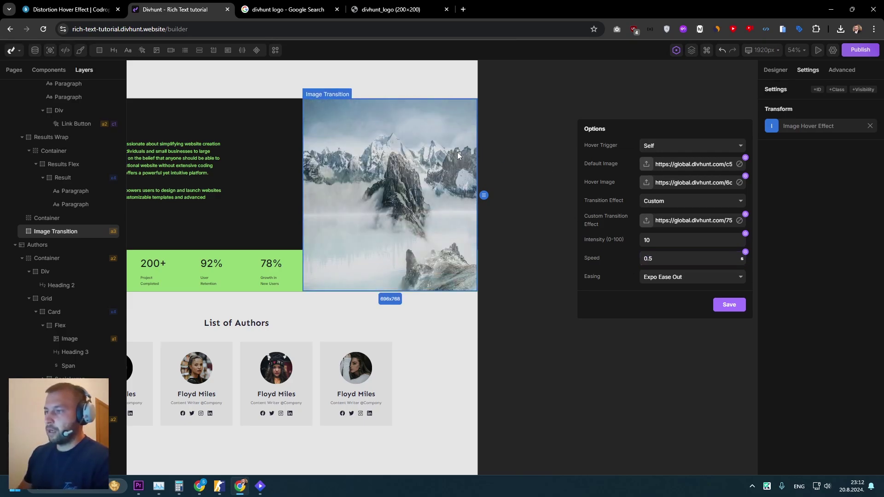
{"action": "left_click", "coordinate": [656, 276]}
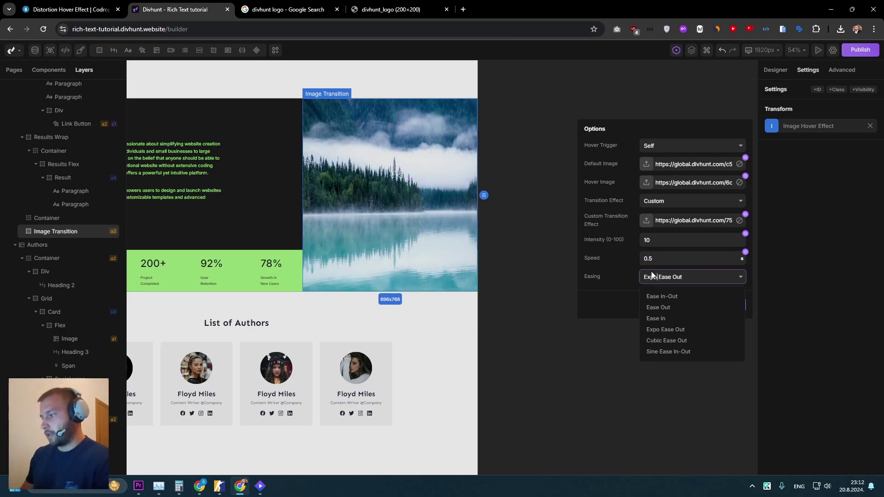
{"action": "left_click", "coordinate": [657, 318]}
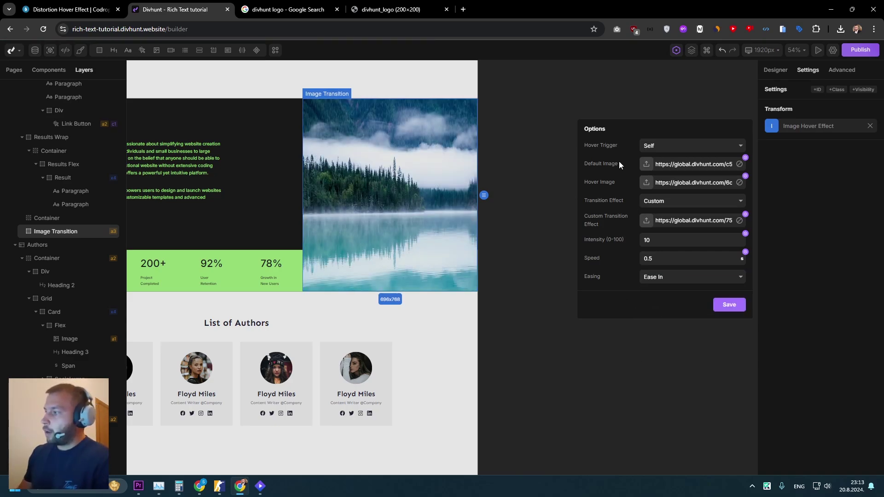
{"action": "left_click_drag", "start_coordinate": [618, 146], "coordinate": [584, 146]}
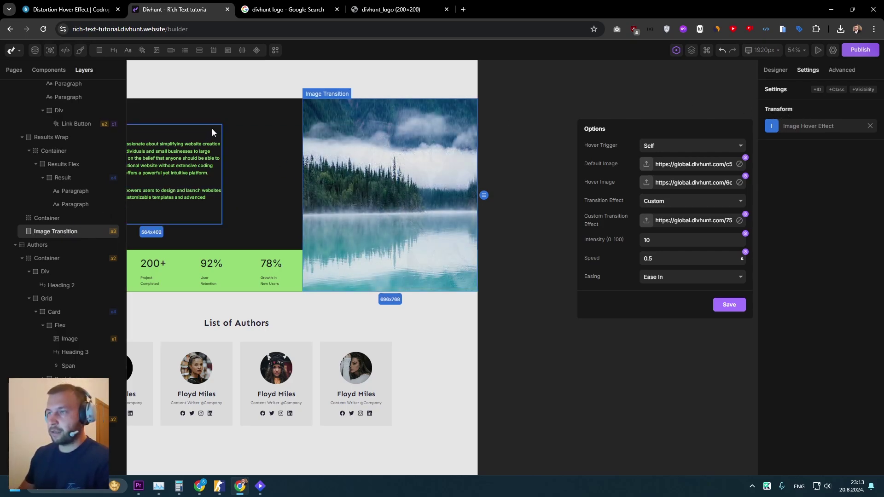
{"action": "left_click_drag", "start_coordinate": [211, 124], "coordinate": [305, 135]}
{"action": "scroll", "coordinate": [305, 136], "scroll_direction": "down", "scroll_amount": 1}
{"action": "scroll", "coordinate": [305, 136], "scroll_direction": "up", "scroll_amount": 1}
{"action": "scroll", "coordinate": [305, 136], "scroll_direction": "down", "scroll_amount": 1}
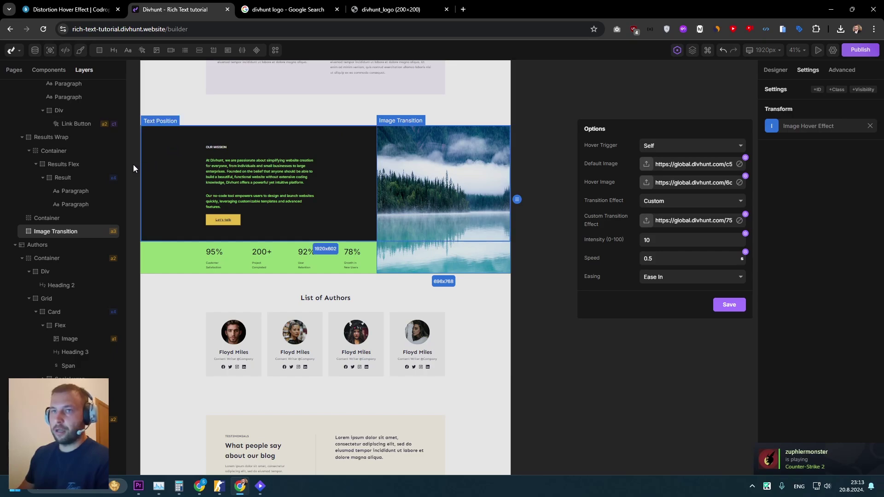
{"action": "scroll", "coordinate": [69, 207], "scroll_direction": "up", "scroll_amount": 2}
{"action": "scroll", "coordinate": [147, 216], "scroll_direction": "up", "scroll_amount": 1}
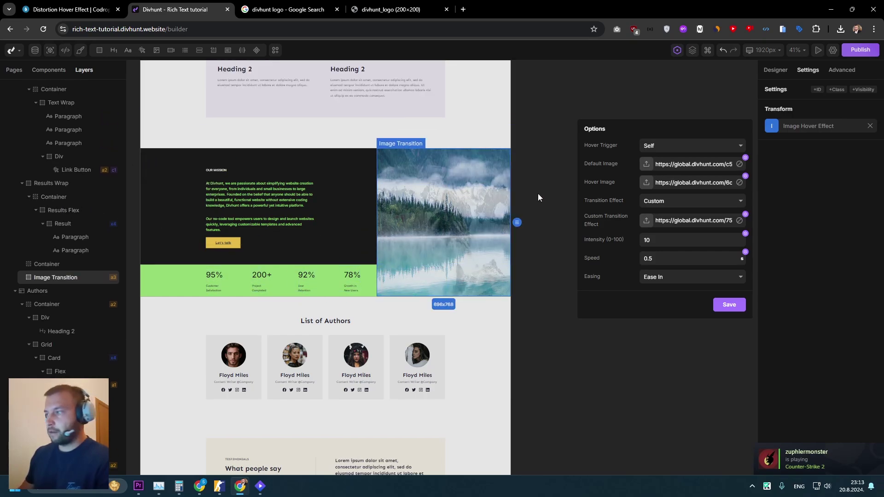
Set Hover Trigger to Other Tag and check the About 3 section's name in Layers.
{"action": "left_click", "coordinate": [594, 146]}
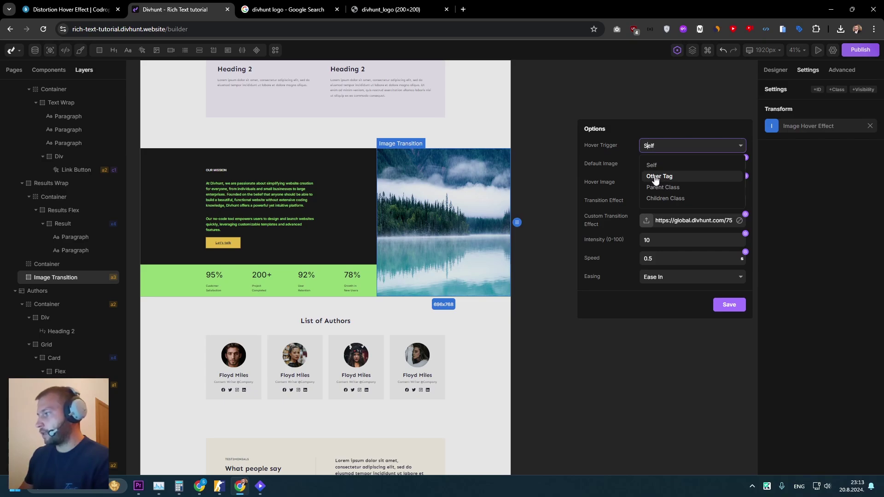
{"action": "left_click", "coordinate": [655, 177]}
{"action": "left_click_drag", "start_coordinate": [621, 164], "coordinate": [594, 166]}
{"action": "left_click", "coordinate": [611, 165]}
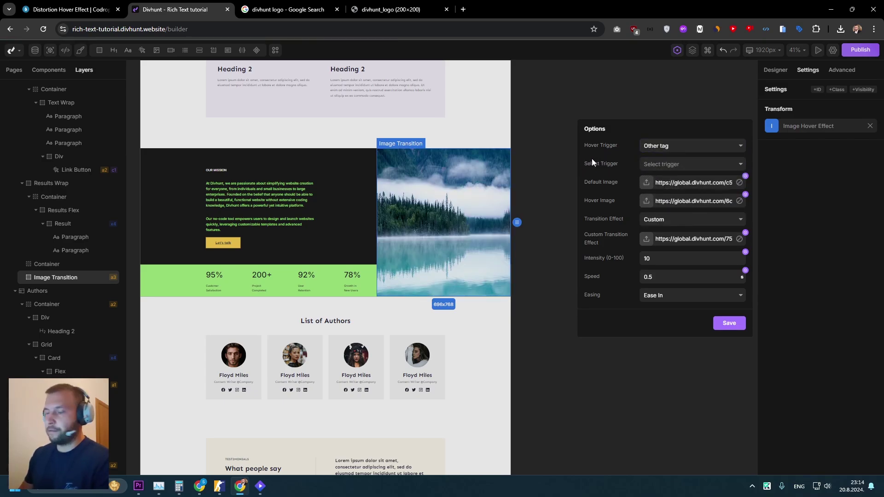
{"action": "left_click", "coordinate": [172, 159]}
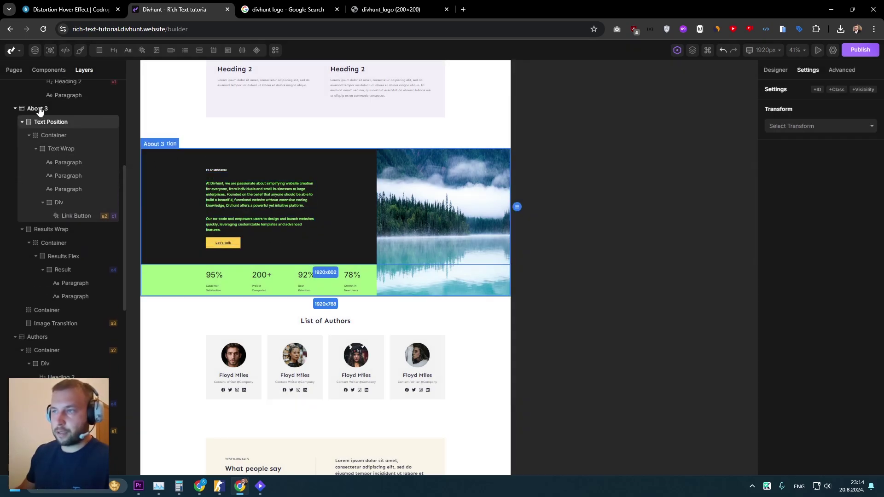
{"action": "left_click", "coordinate": [43, 110]}
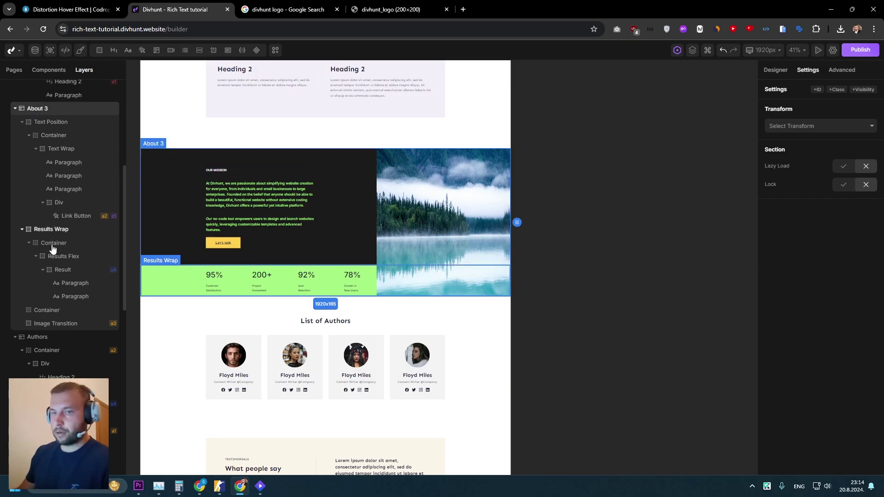
Pick About 3 (Section) as the trigger element for the Image Transition hover effect.
{"action": "left_click", "coordinate": [56, 323]}
{"action": "left_click", "coordinate": [801, 126]}
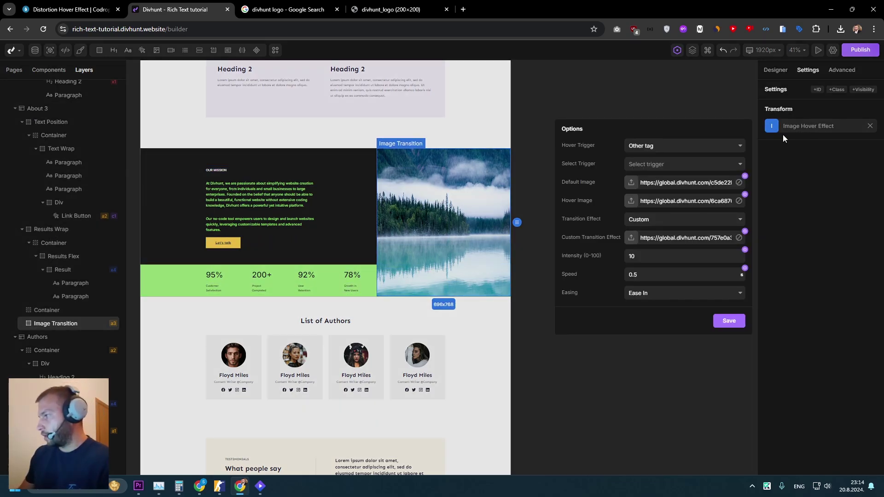
{"action": "left_click", "coordinate": [648, 169]}
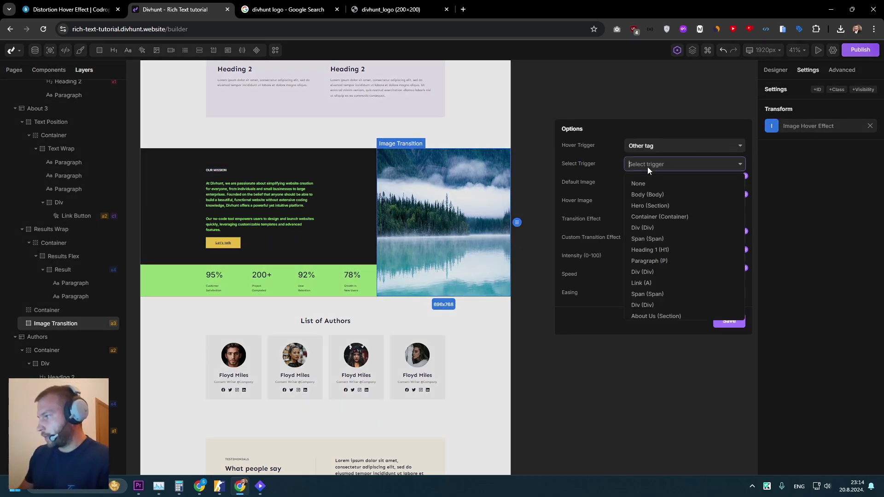
{"action": "type", "text": "about"}
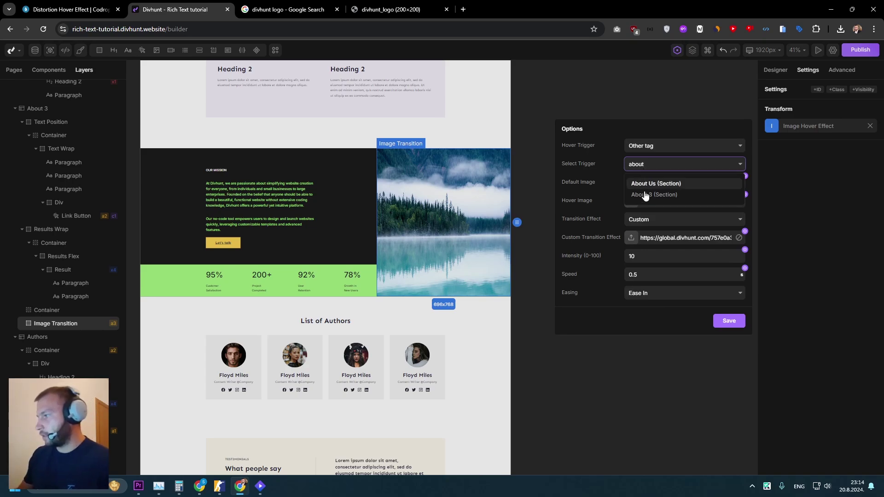
{"action": "left_click", "coordinate": [650, 195]}
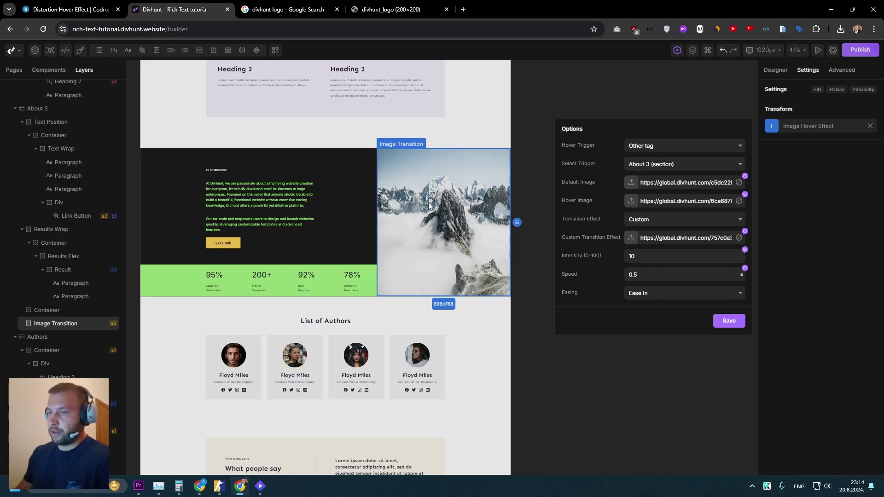
Label the Let's talk Link Button layer 'Lets talk'.
{"action": "left_click", "coordinate": [237, 248]}
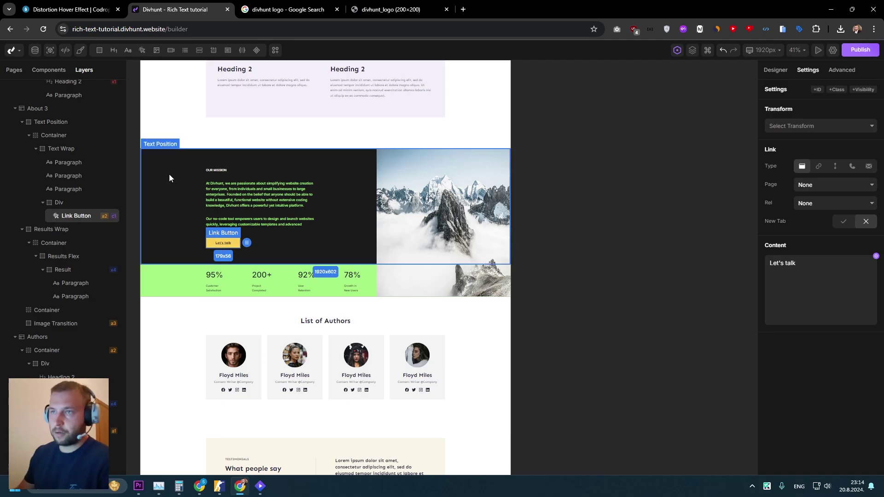
{"action": "left_click", "coordinate": [50, 122]}
{"action": "right_click", "coordinate": [76, 216]}
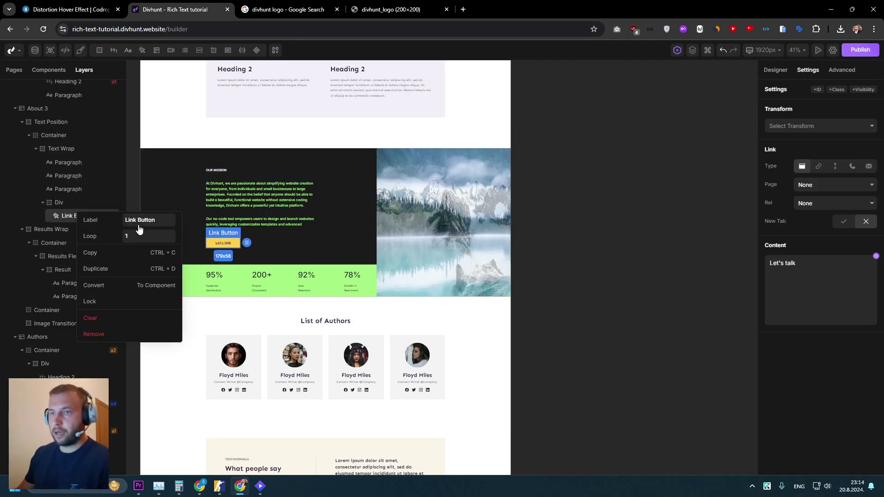
{"action": "type", "text": "Lets talk"}
{"action": "key", "text": "Return"}
Set the Image Transition hover effect's trigger to Lets talk (a).
{"action": "left_click", "coordinate": [451, 193]}
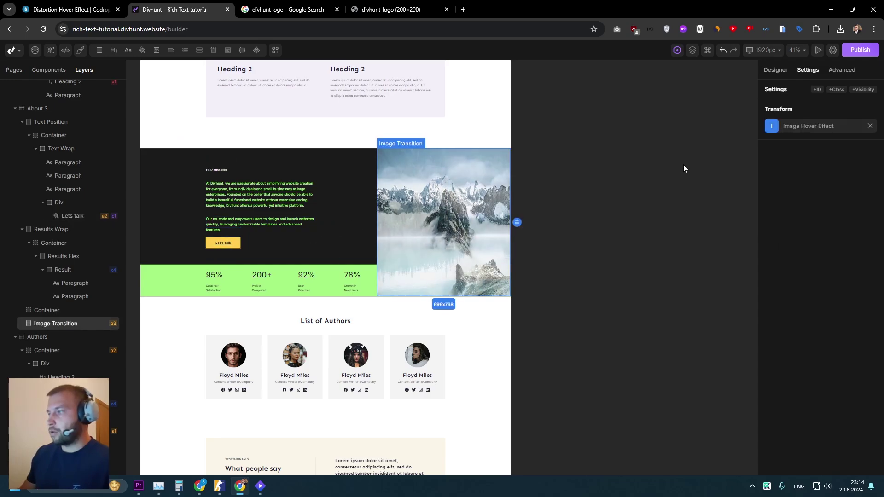
{"action": "left_click", "coordinate": [800, 127]}
{"action": "left_click", "coordinate": [649, 166]}
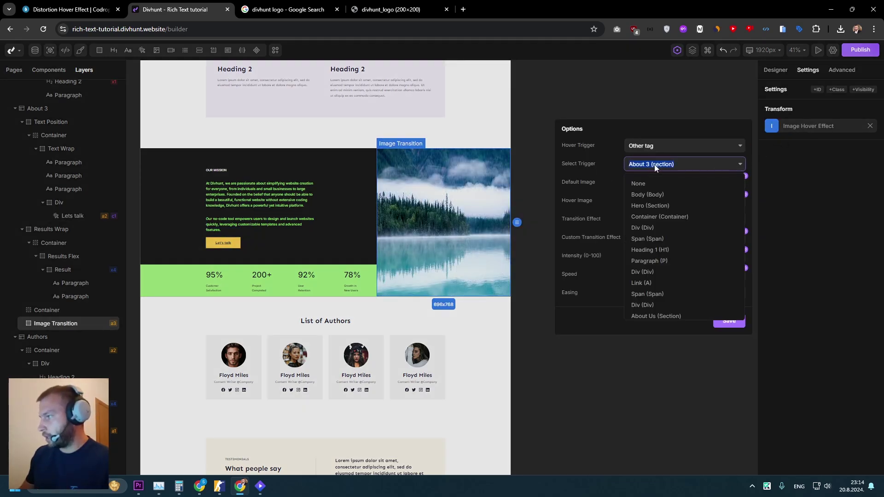
{"action": "type", "text": "let"}
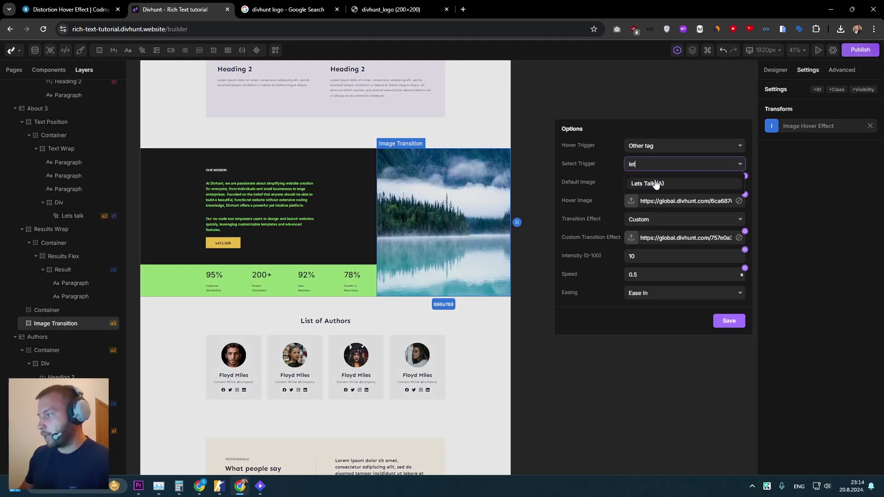
{"action": "left_click", "coordinate": [649, 183]}
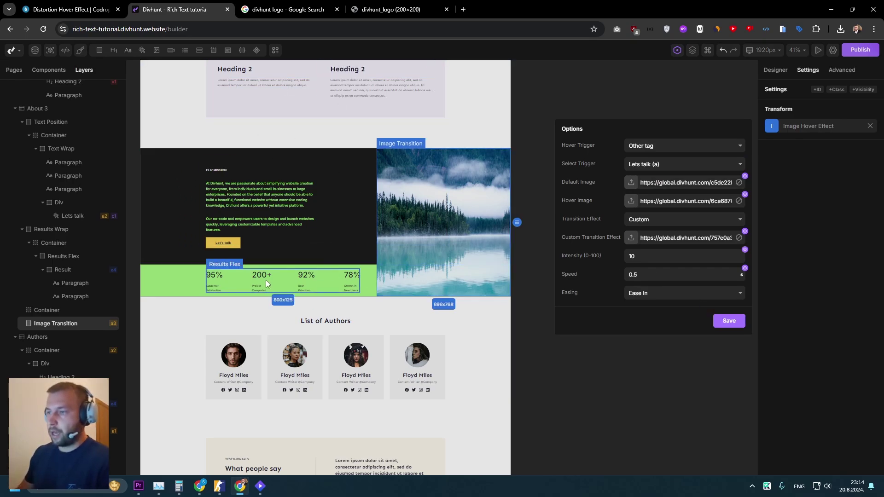
{"action": "mouse_move", "coordinate": [223, 243]}
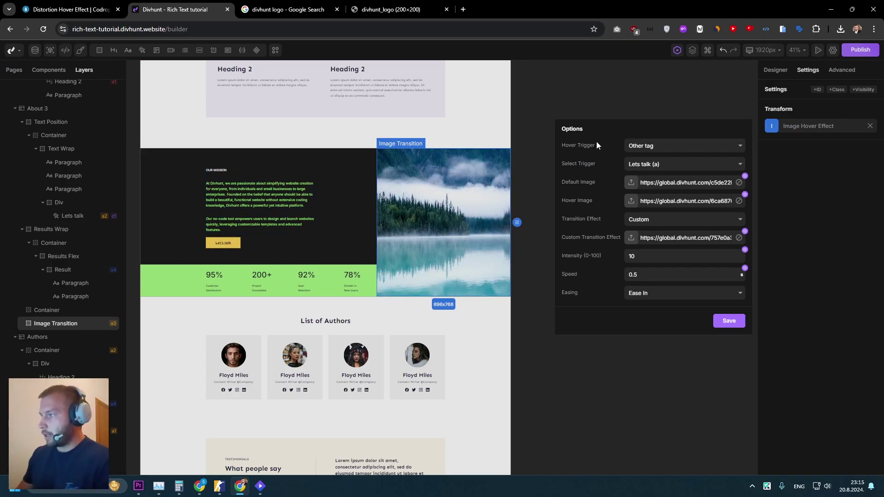
Keep the Other tag hover trigger and save the hover effect settings.
{"action": "left_click", "coordinate": [635, 146]}
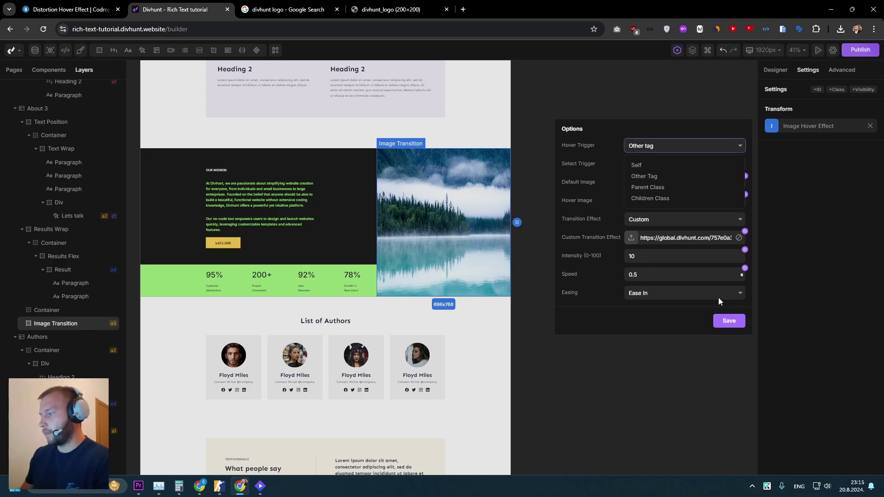
{"action": "scroll", "coordinate": [340, 340], "scroll_direction": "up", "scroll_amount": 5}
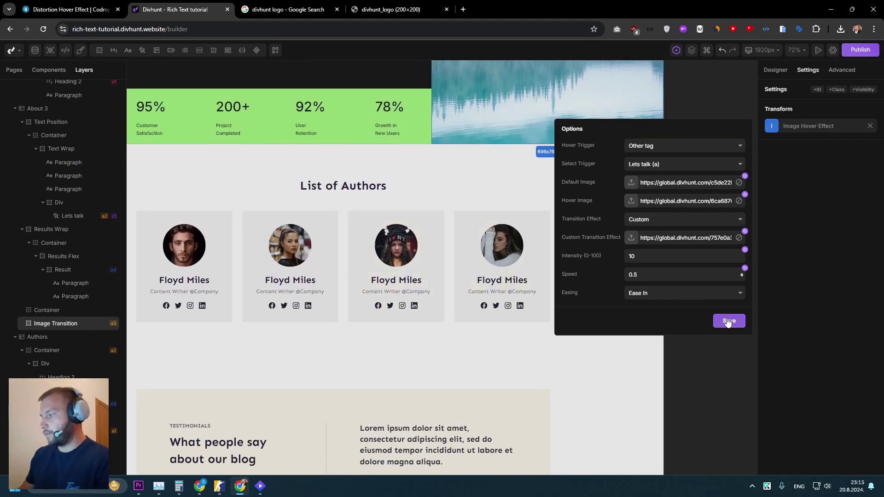
{"action": "left_click", "coordinate": [728, 321]}
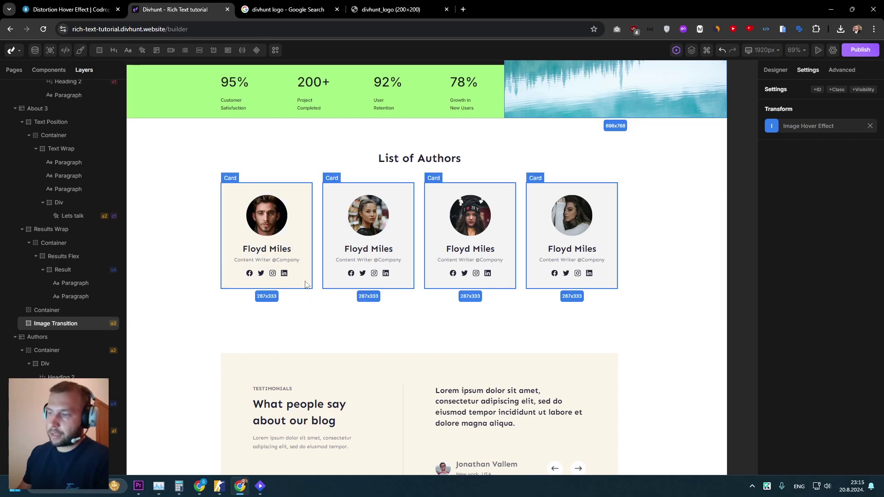
Inspect the first and second author cards and the first portrait image in the List of Authors.
{"action": "left_click", "coordinate": [263, 221]}
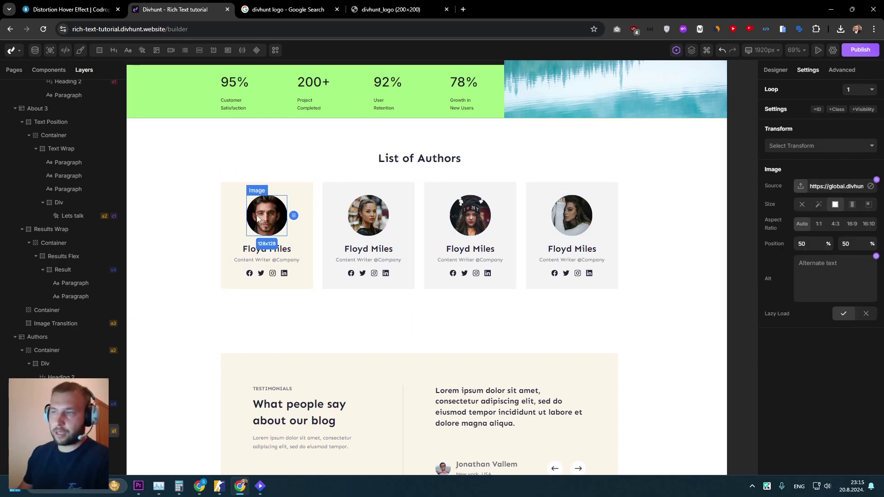
{"action": "left_click", "coordinate": [237, 217]}
{"action": "scroll", "coordinate": [266, 212], "scroll_direction": "down", "scroll_amount": 3}
{"action": "scroll", "coordinate": [304, 132], "scroll_direction": "up", "scroll_amount": 1}
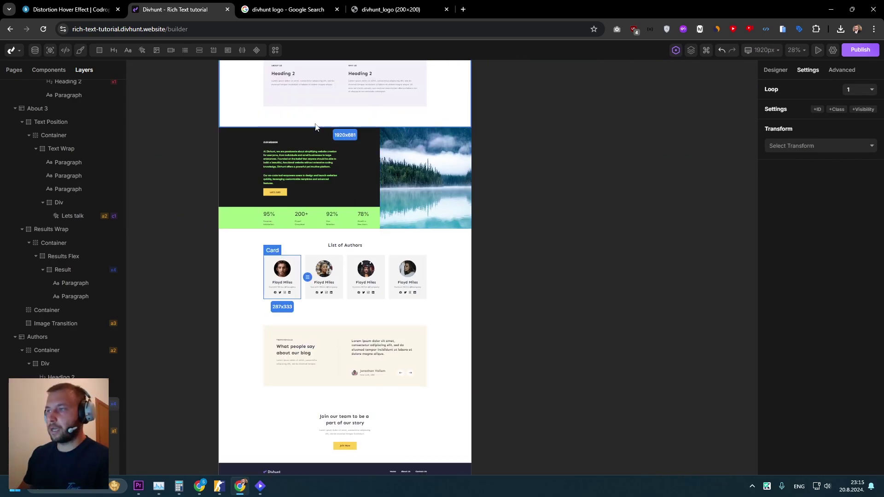
{"action": "scroll", "coordinate": [317, 151], "scroll_direction": "up", "scroll_amount": 2}
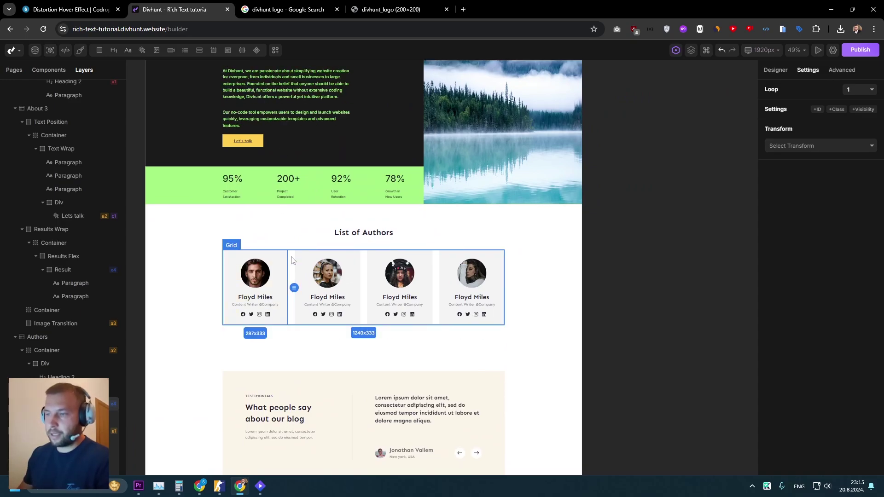
{"action": "left_click", "coordinate": [303, 260]}
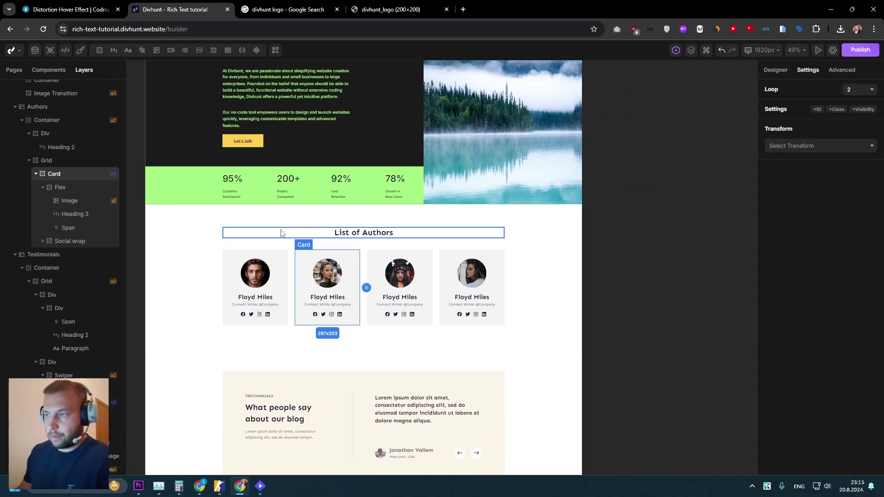
{"action": "scroll", "coordinate": [271, 251], "scroll_direction": "up", "scroll_amount": 2}
{"action": "scroll", "coordinate": [267, 236], "scroll_direction": "up", "scroll_amount": 1}
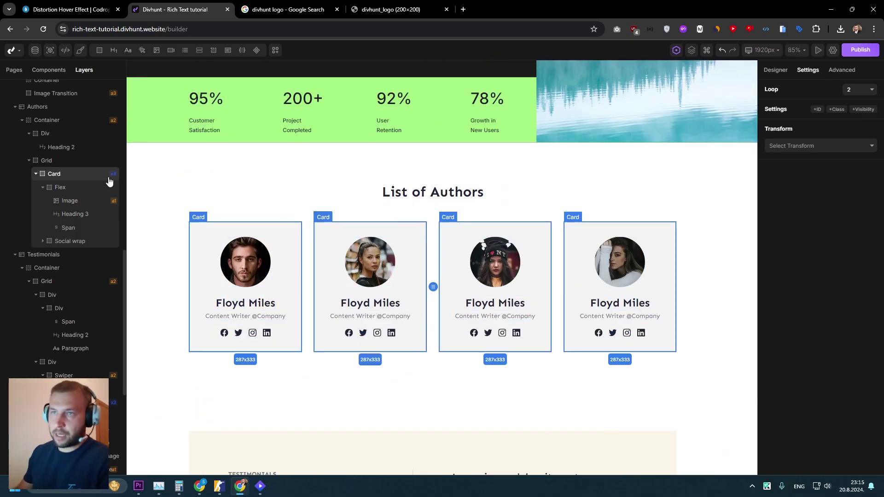
{"action": "mouse_move", "coordinate": [114, 174]}
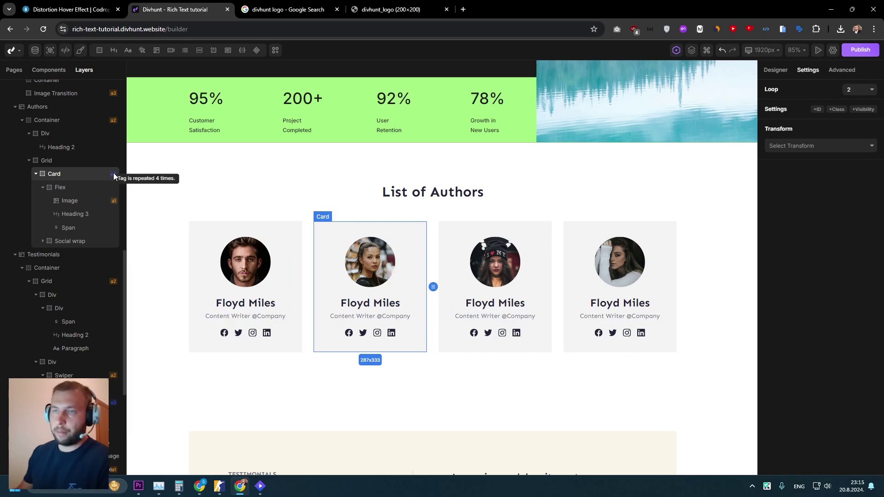
{"action": "left_click", "coordinate": [59, 175]}
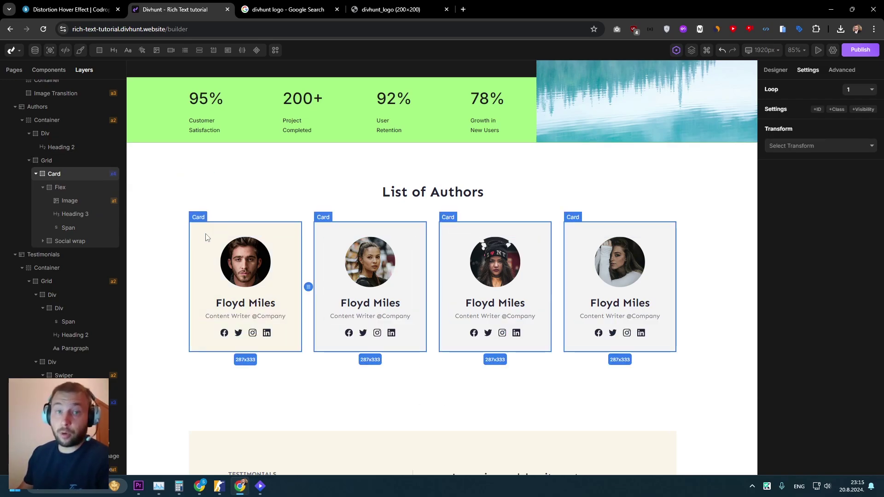
Click through the first card's portrait, the List of Authors heading, and the Image Transition image.
{"action": "left_click", "coordinate": [258, 258]}
{"action": "left_click", "coordinate": [280, 262]}
{"action": "left_click", "coordinate": [264, 252]}
{"action": "left_click", "coordinate": [274, 237]}
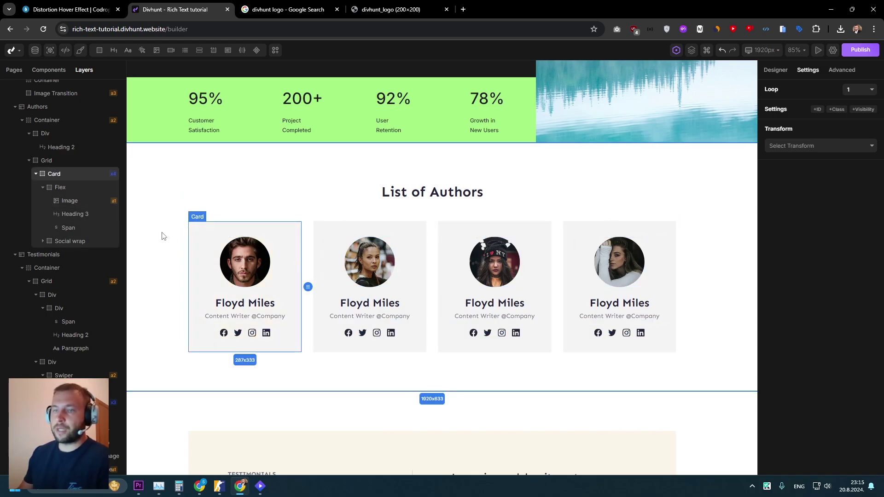
{"action": "left_click", "coordinate": [435, 196]}
{"action": "scroll", "coordinate": [434, 197], "scroll_direction": "down", "scroll_amount": 2}
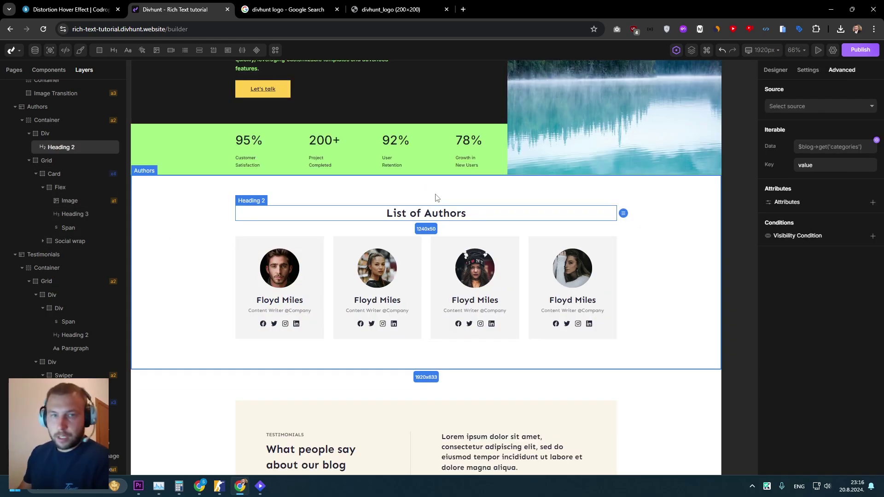
{"action": "scroll", "coordinate": [425, 205], "scroll_direction": "up", "scroll_amount": 1}
{"action": "scroll", "coordinate": [425, 204], "scroll_direction": "down", "scroll_amount": 2}
{"action": "left_click", "coordinate": [461, 115]}
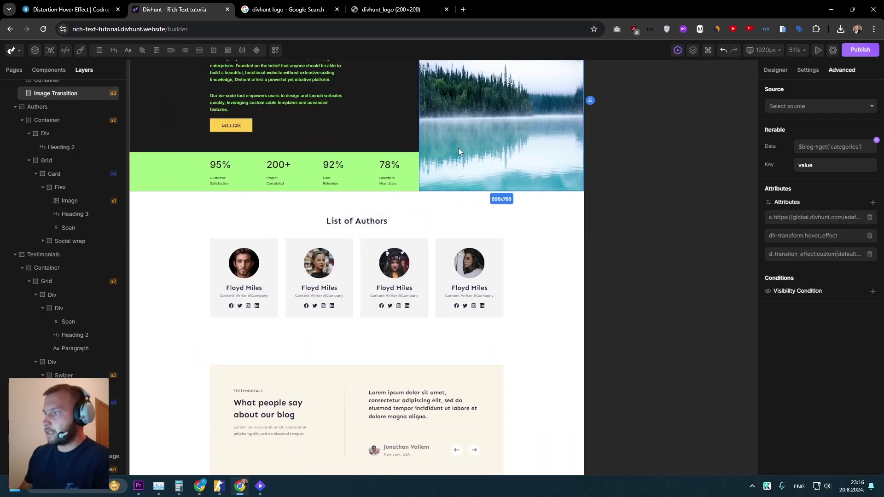
Relabel the author card's Image layer under Card > Flex as 'Person image'.
{"action": "scroll", "coordinate": [334, 190], "scroll_direction": "up", "scroll_amount": 4}
{"action": "left_click", "coordinate": [251, 242]}
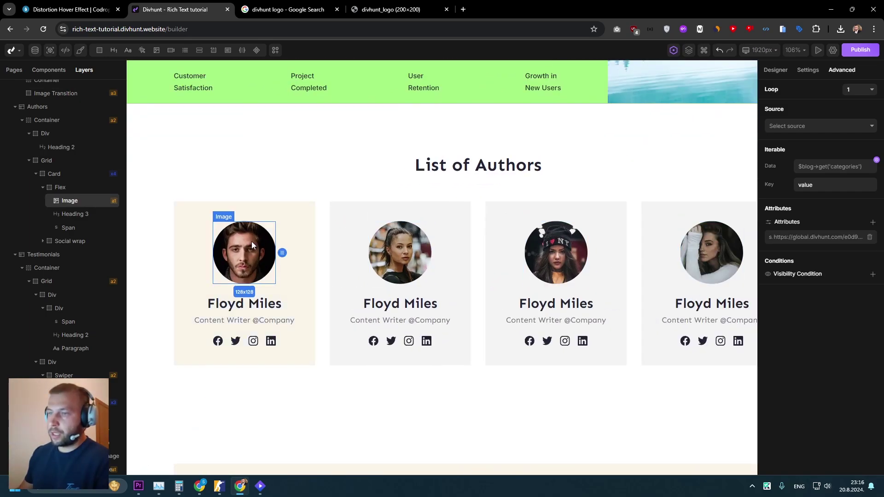
{"action": "left_click", "coordinate": [70, 206]}
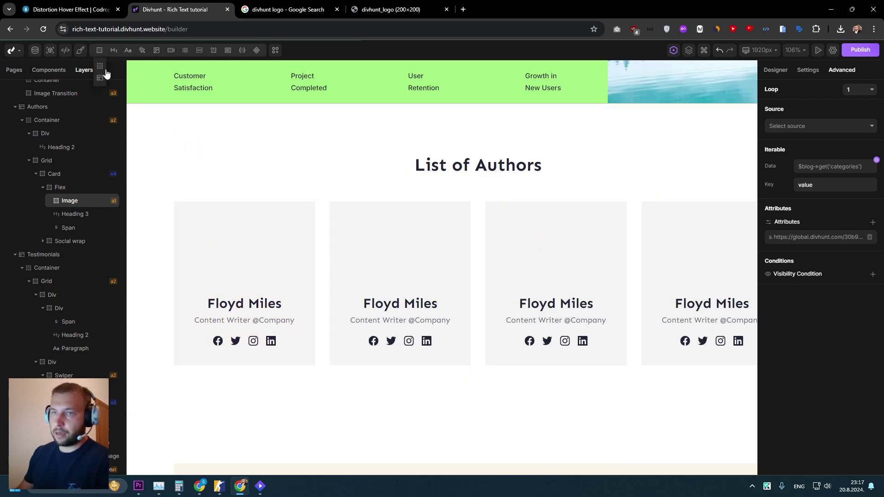
{"action": "right_click", "coordinate": [76, 202]}
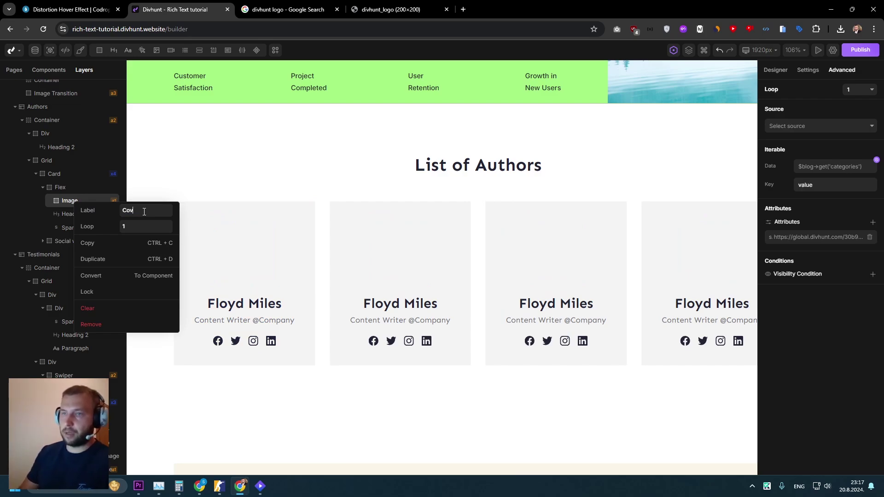
{"action": "type", "text": "Person image"}
{"action": "key", "text": "Return"}
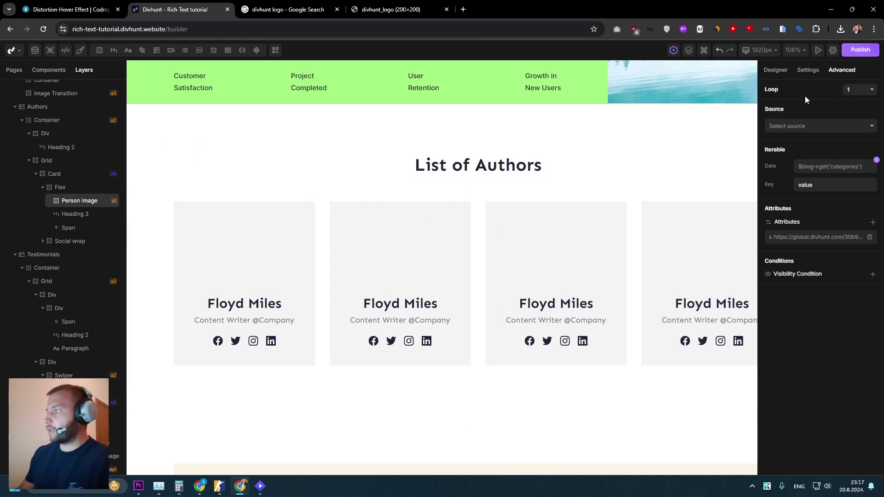
{"action": "left_click", "coordinate": [810, 72]}
Apply the Image Hover Effect to the person image with Screenshot_20 as the default image.
{"action": "left_click", "coordinate": [802, 146]}
{"action": "left_click", "coordinate": [797, 219]}
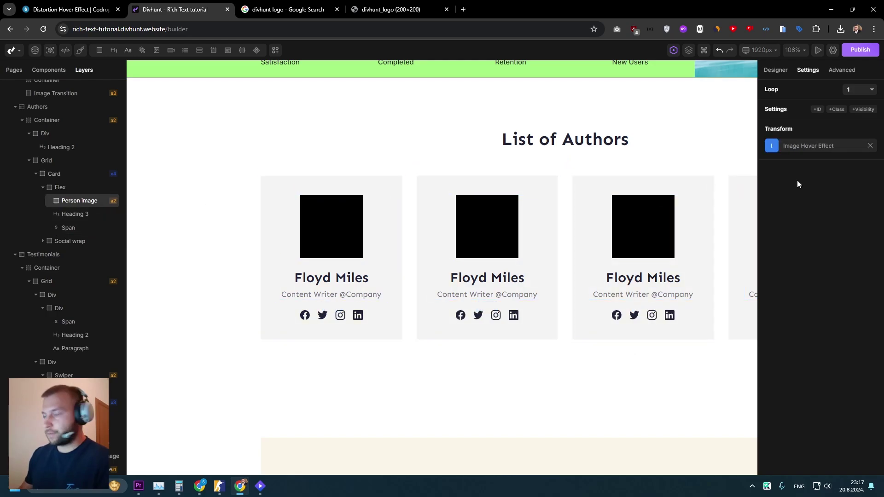
{"action": "left_click", "coordinate": [802, 150]}
{"action": "left_click", "coordinate": [646, 185]}
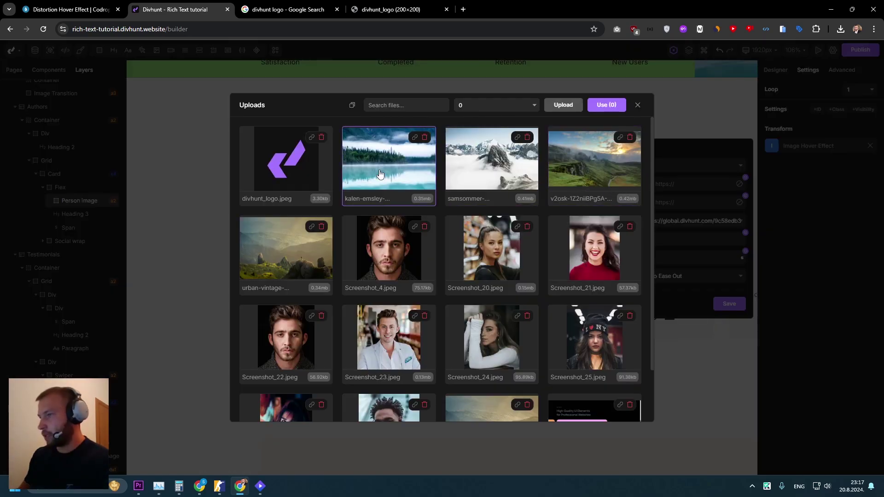
{"action": "scroll", "coordinate": [444, 210], "scroll_direction": "down", "scroll_amount": 1}
{"action": "left_click", "coordinate": [446, 207]}
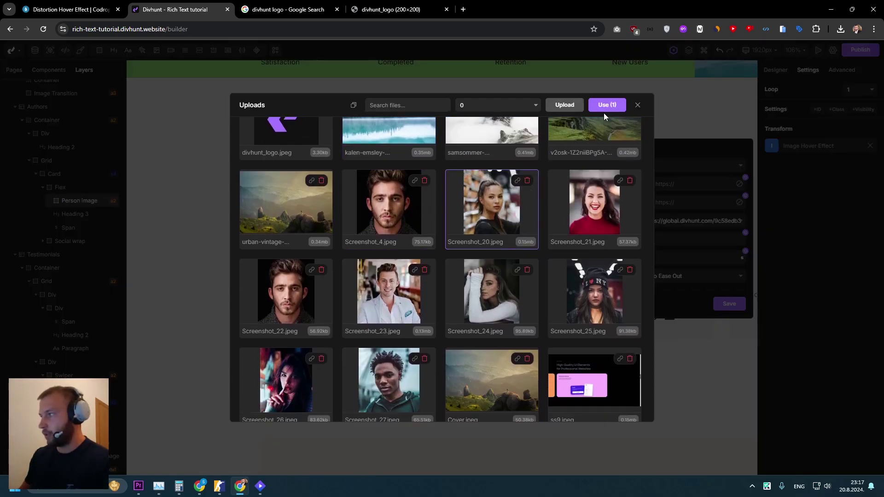
{"action": "left_click", "coordinate": [605, 105]}
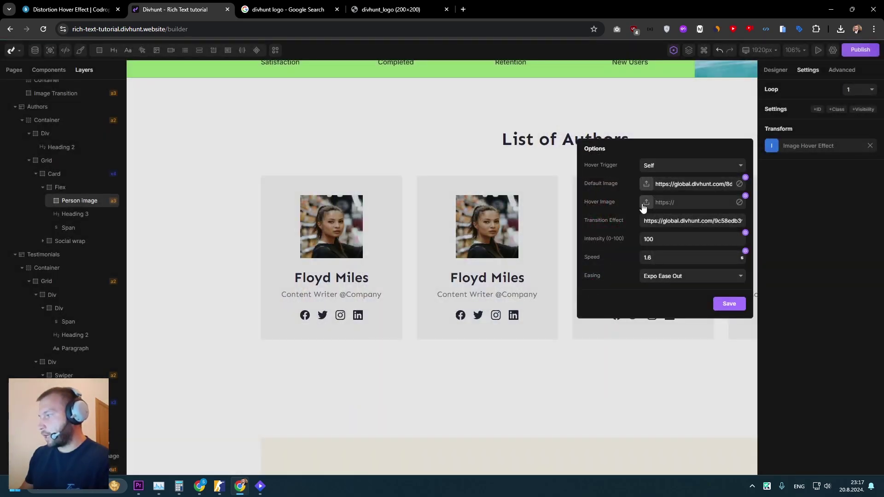
Set Screenshot_21 as the hover image, choose the Glitch transition, and save.
{"action": "left_click", "coordinate": [646, 202]}
{"action": "scroll", "coordinate": [558, 203], "scroll_direction": "down", "scroll_amount": 1}
{"action": "left_click", "coordinate": [591, 203]}
{"action": "left_click", "coordinate": [606, 106]}
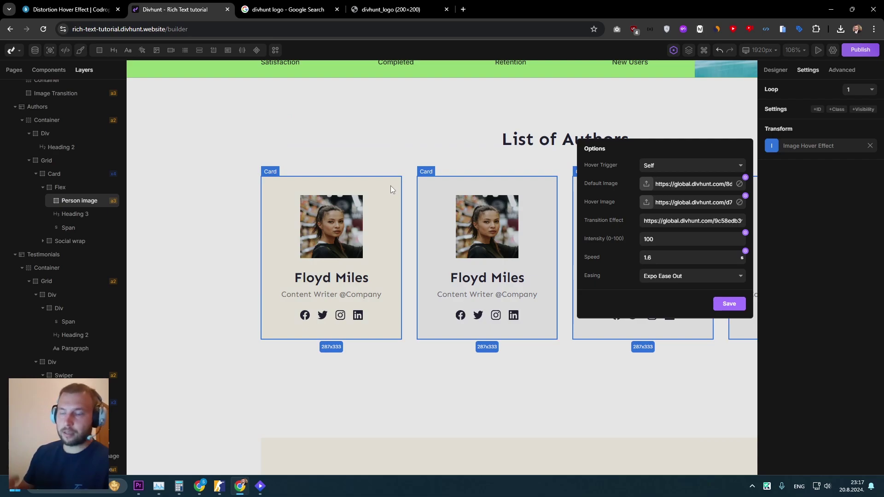
{"action": "left_click", "coordinate": [655, 221]}
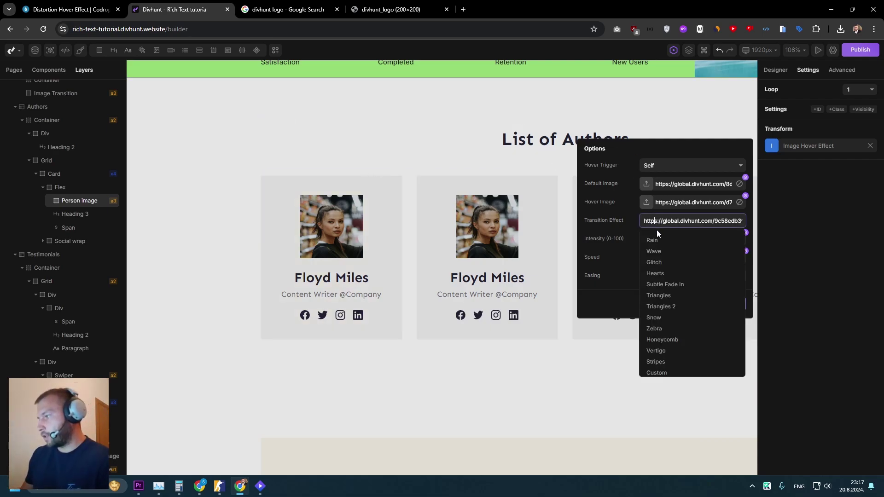
{"action": "left_click", "coordinate": [657, 263]}
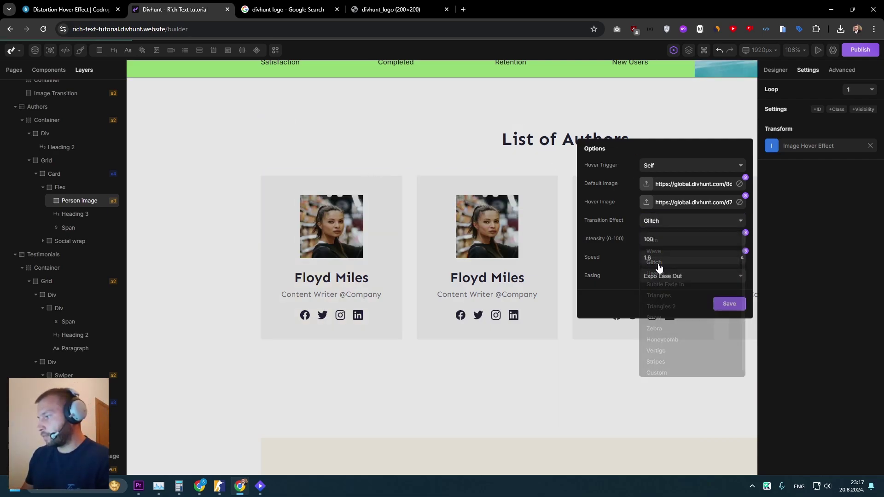
{"action": "left_click", "coordinate": [728, 304]}
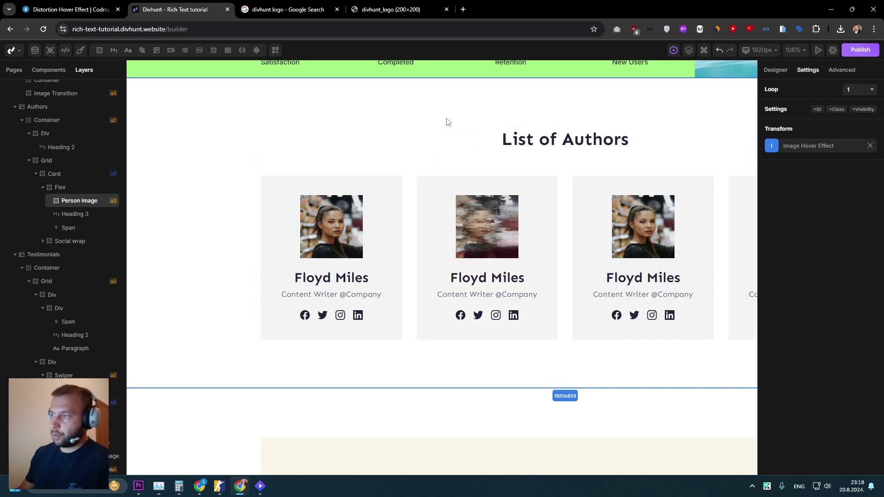
Select the second author card, stepping back up from its inner container to the card.
{"action": "left_click", "coordinate": [435, 194]}
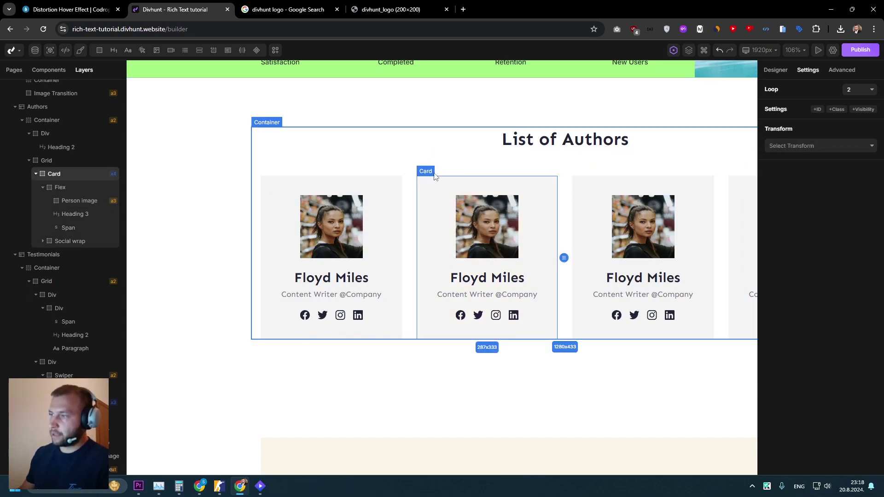
{"action": "left_click", "coordinate": [439, 191]}
{"action": "left_click", "coordinate": [440, 190]}
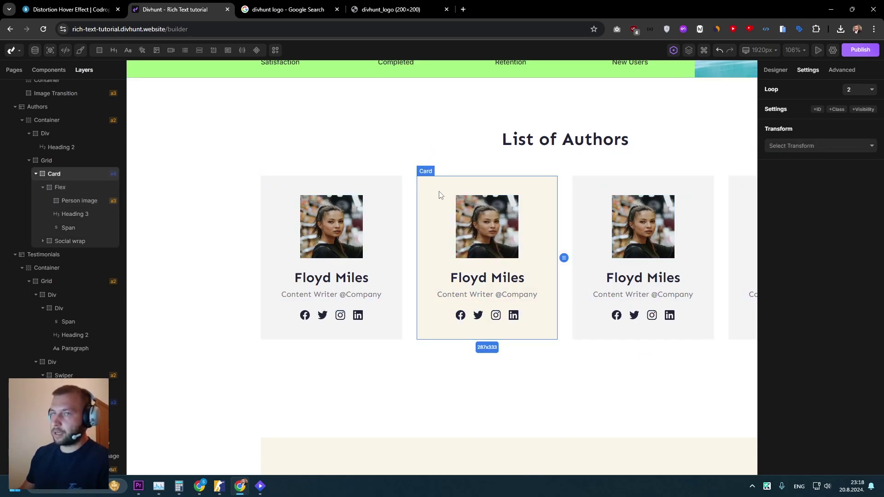
Add the class 'team-member' to the first author card.
{"action": "left_click", "coordinate": [46, 160]}
{"action": "left_click", "coordinate": [54, 178]}
{"action": "right_click", "coordinate": [58, 178]}
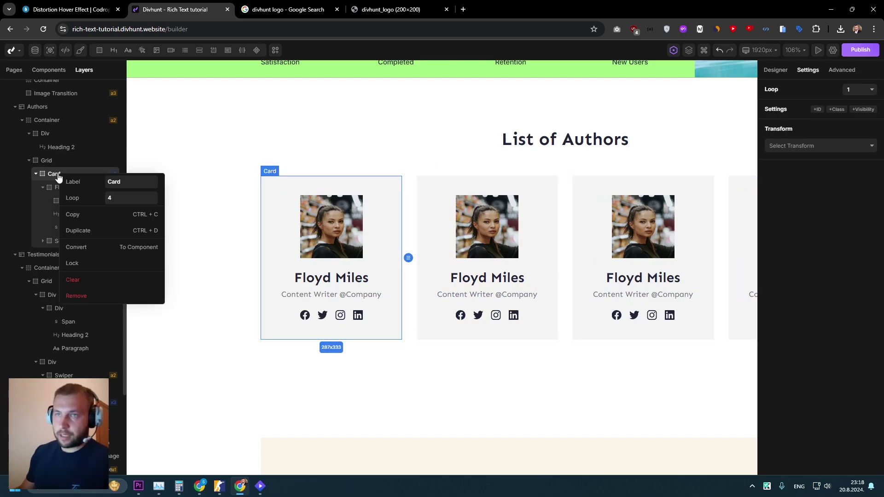
{"action": "left_click", "coordinate": [768, 70]}
{"action": "left_click", "coordinate": [803, 107]}
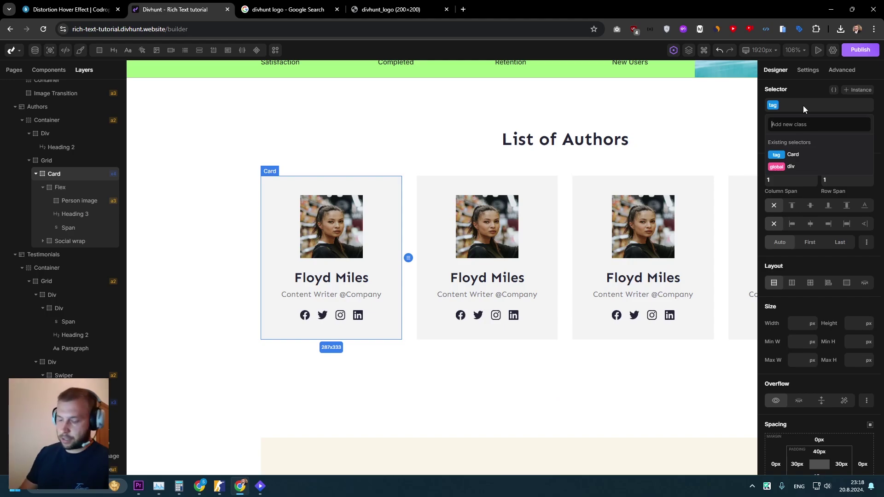
{"action": "type", "text": "team-member"}
{"action": "key", "text": "Return"}
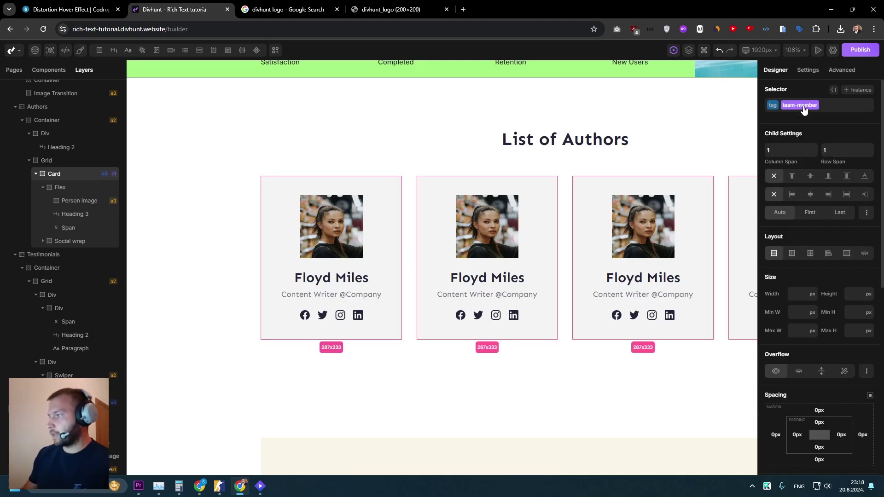
Set the person image's Hover Trigger to Parent class 'team-member' and save.
{"action": "left_click", "coordinate": [102, 203]}
{"action": "left_click", "coordinate": [808, 71]}
{"action": "left_click", "coordinate": [805, 151]}
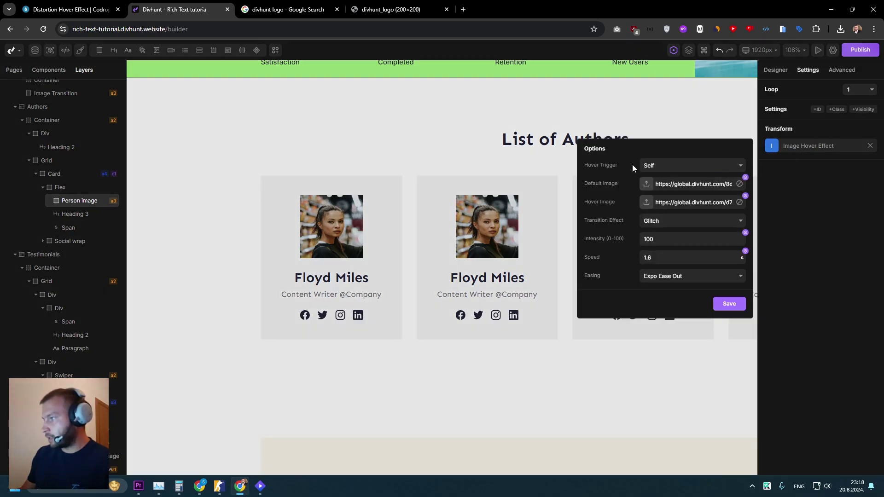
{"action": "left_click", "coordinate": [653, 166]}
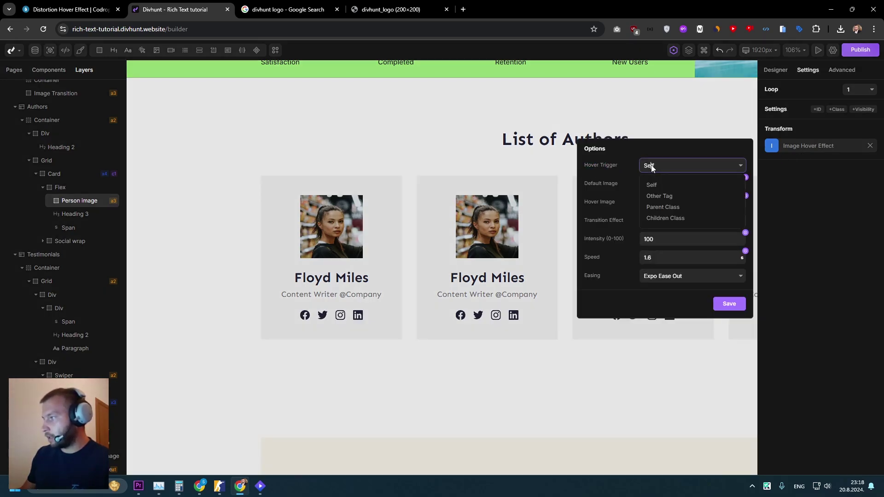
{"action": "left_click", "coordinate": [665, 208]}
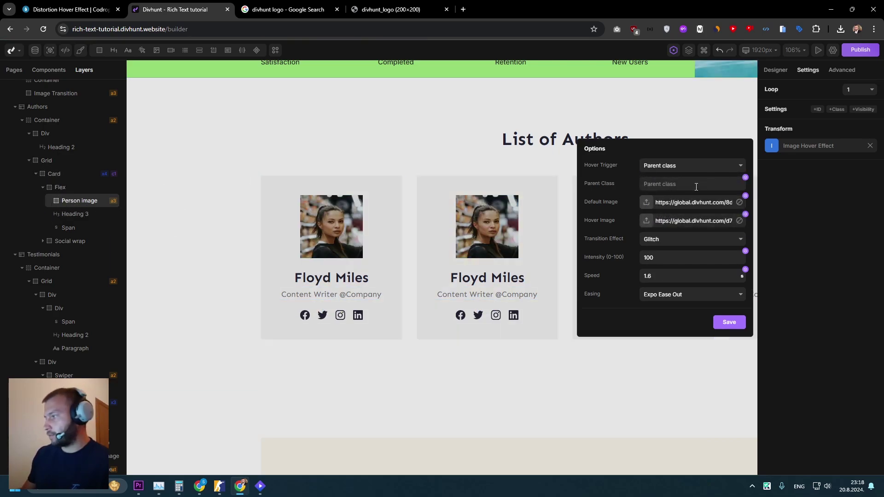
{"action": "left_click", "coordinate": [643, 184]}
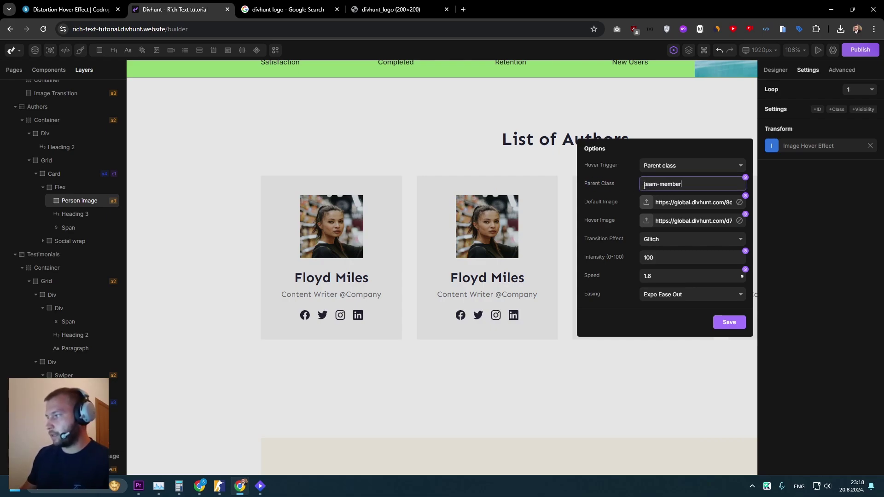
{"action": "type", "text": "team-member"}
{"action": "left_click", "coordinate": [631, 175]}
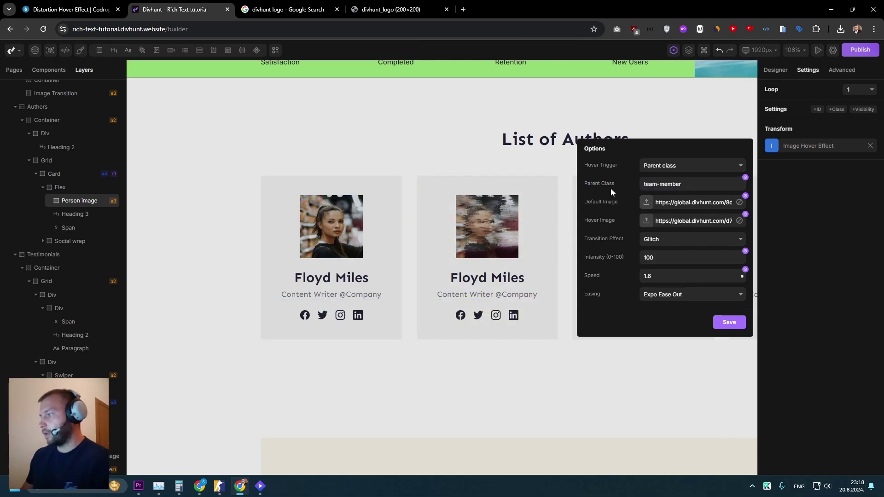
{"action": "left_click", "coordinate": [729, 322]}
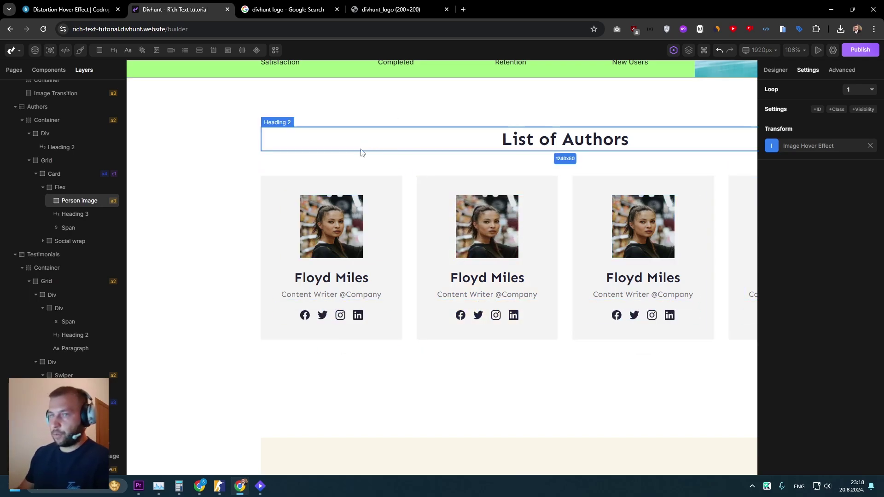
Set the person image's Overflow to Hidden so its 100% radius clips it into a circle.
{"action": "mouse_move", "coordinate": [346, 211]}
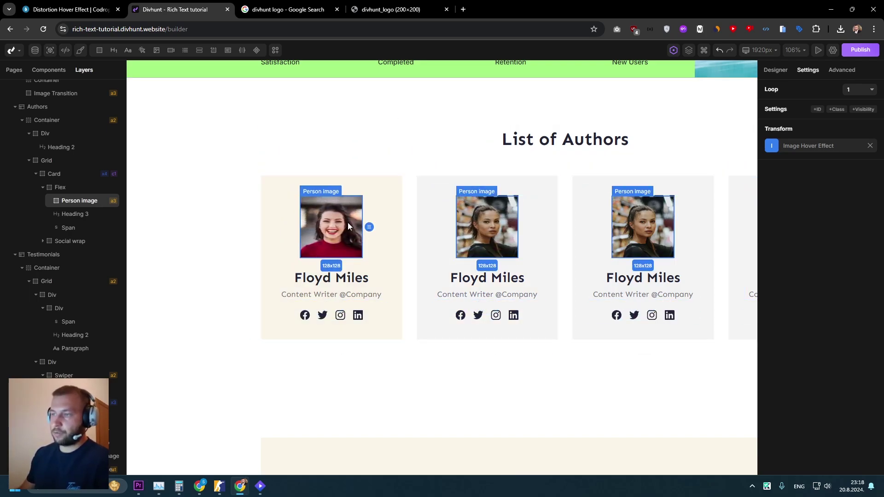
{"action": "left_click", "coordinate": [775, 69]}
{"action": "scroll", "coordinate": [812, 246], "scroll_direction": "down", "scroll_amount": 4}
{"action": "scroll", "coordinate": [812, 246], "scroll_direction": "down", "scroll_amount": 5}
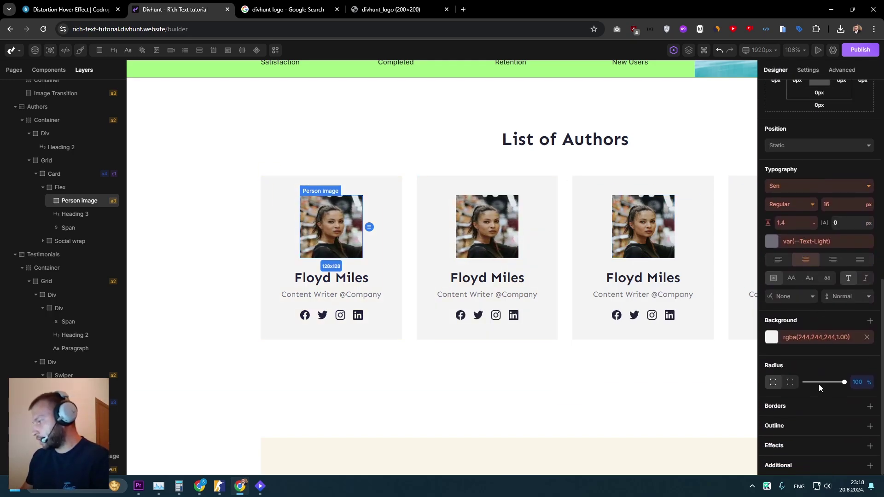
{"action": "scroll", "coordinate": [829, 340], "scroll_direction": "up", "scroll_amount": 6}
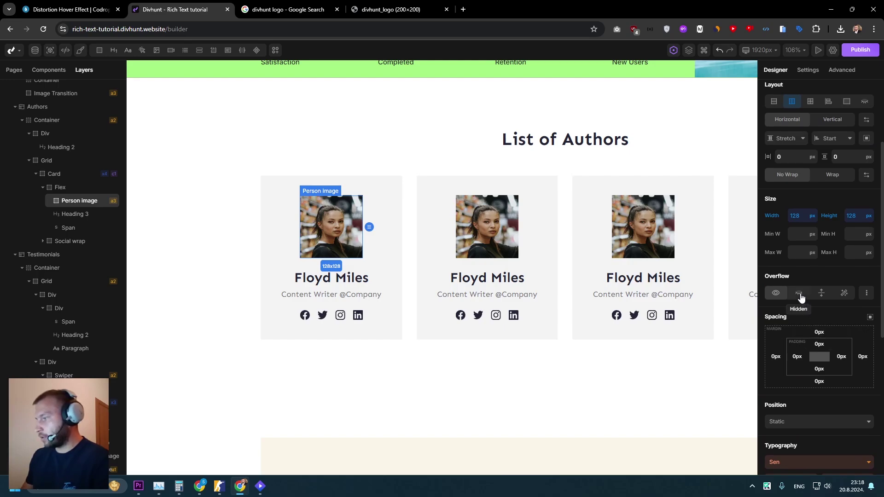
{"action": "left_click", "coordinate": [798, 294]}
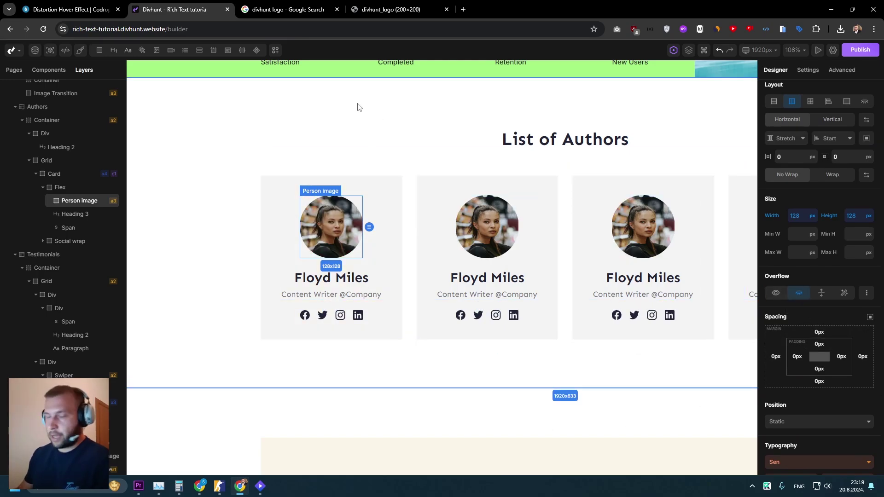
{"action": "scroll", "coordinate": [418, 138], "scroll_direction": "right", "scroll_amount": 2}
Give the second card's person image Screenshot_25 as default photo plus a new hover photo.
{"action": "left_click", "coordinate": [426, 201]}
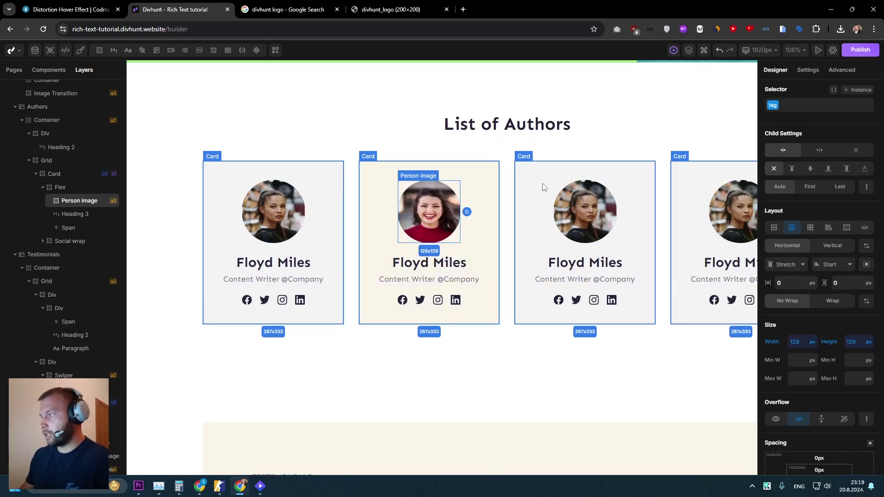
{"action": "left_click", "coordinate": [808, 70]}
{"action": "left_click", "coordinate": [801, 147]}
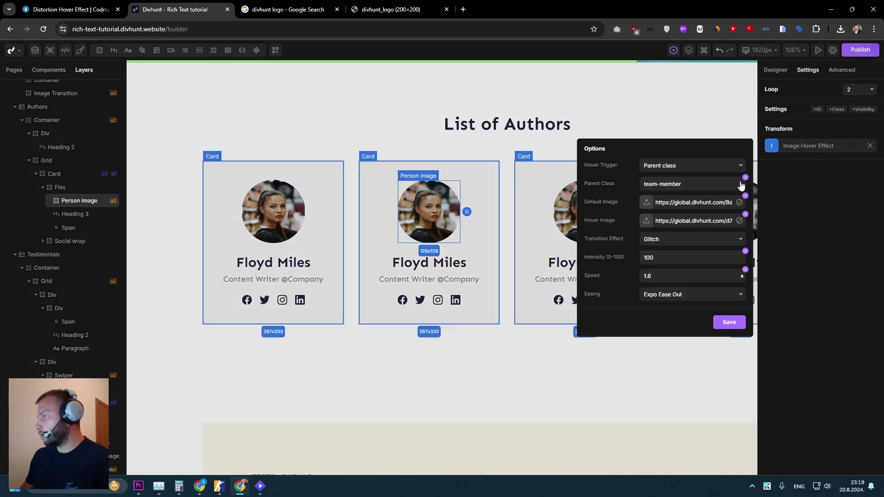
{"action": "left_click", "coordinate": [647, 205]}
{"action": "scroll", "coordinate": [580, 276], "scroll_direction": "down", "scroll_amount": 1}
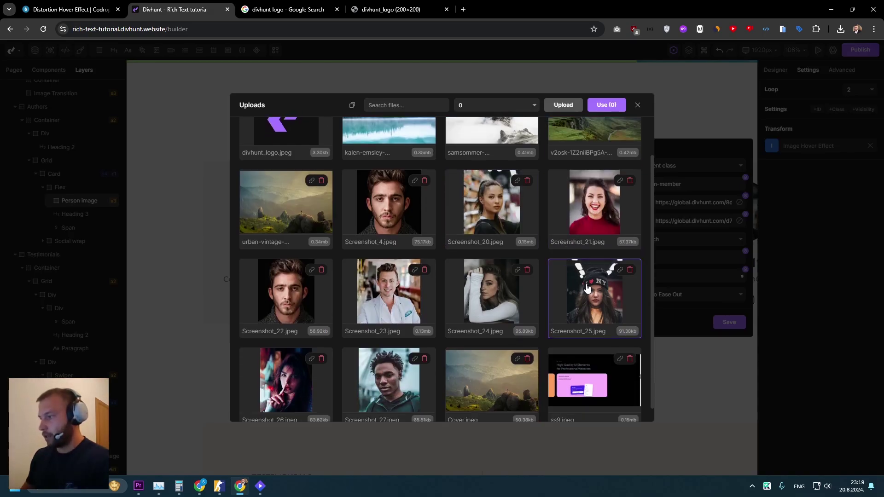
{"action": "left_click", "coordinate": [606, 109]}
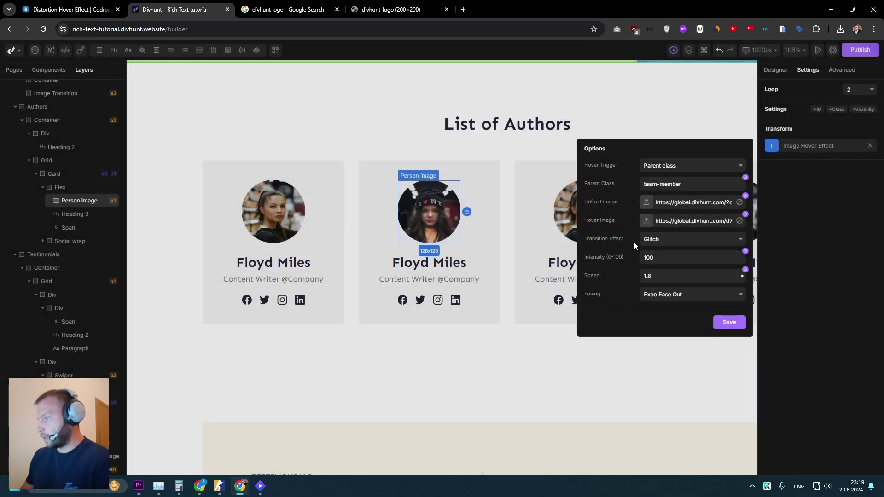
{"action": "left_click", "coordinate": [646, 220]}
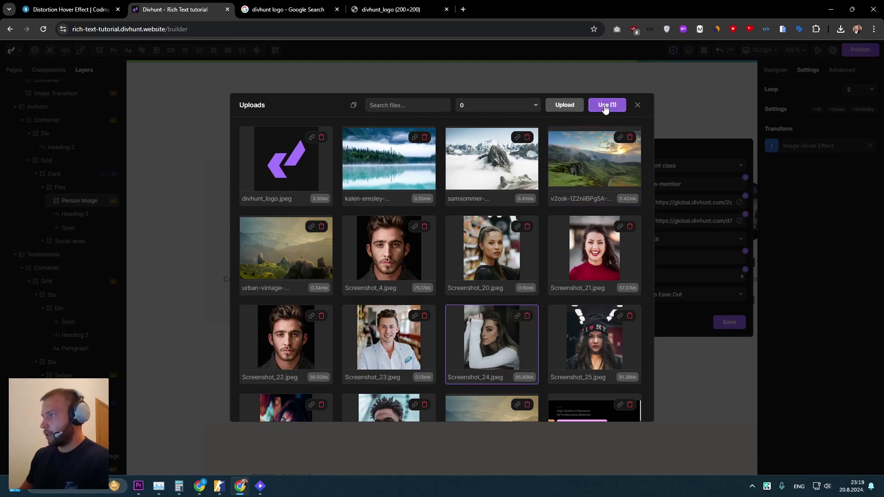
{"action": "left_click", "coordinate": [605, 105]}
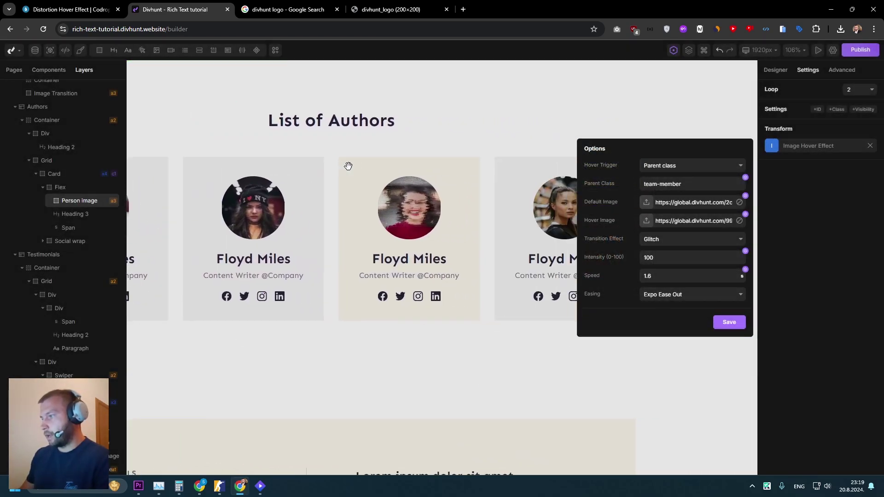
{"action": "left_click", "coordinate": [347, 170]}
Give the third card's image Screenshot_4 as default photo plus a hover photo, and save.
{"action": "left_click", "coordinate": [796, 145]}
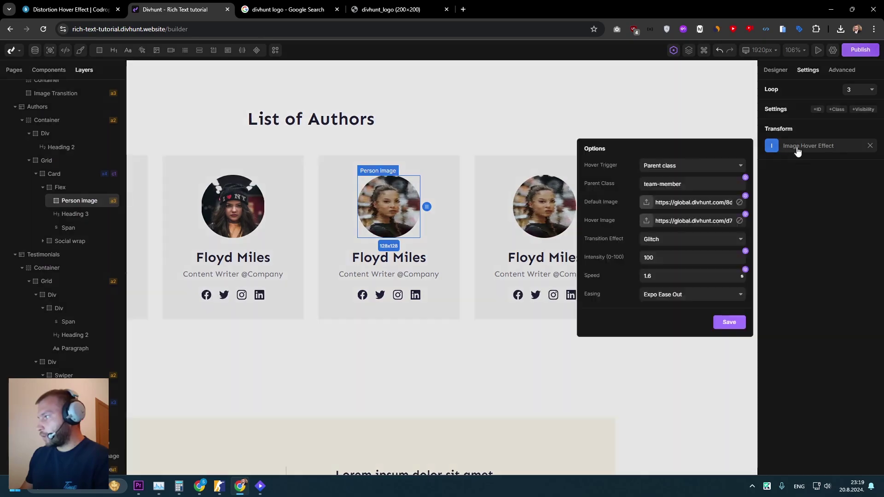
{"action": "left_click", "coordinate": [646, 202]}
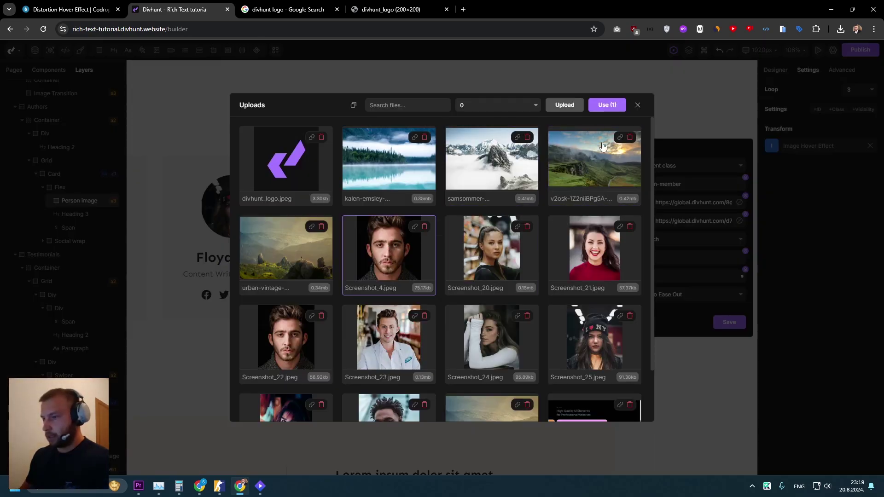
{"action": "left_click", "coordinate": [607, 108]}
{"action": "left_click", "coordinate": [640, 221]}
{"action": "scroll", "coordinate": [435, 233], "scroll_direction": "down", "scroll_amount": 2}
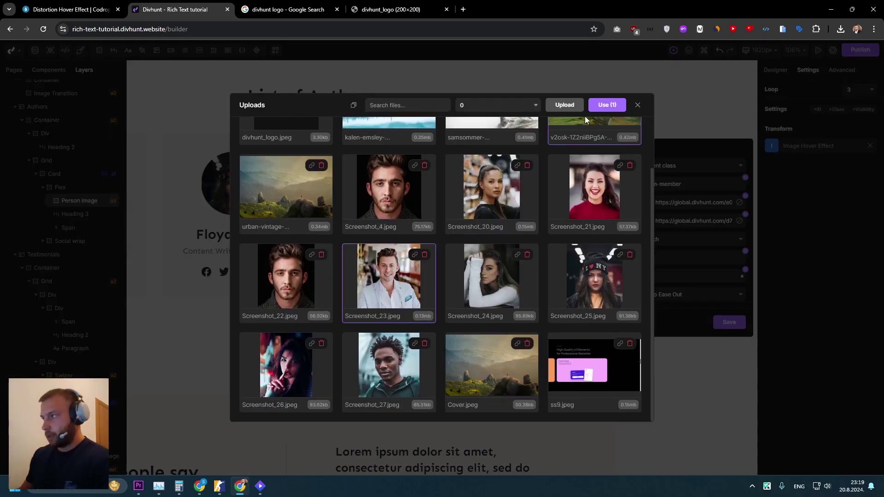
{"action": "left_click", "coordinate": [637, 105]}
{"action": "left_click", "coordinate": [728, 322]}
{"action": "scroll", "coordinate": [603, 310], "scroll_direction": "down", "scroll_amount": 3}
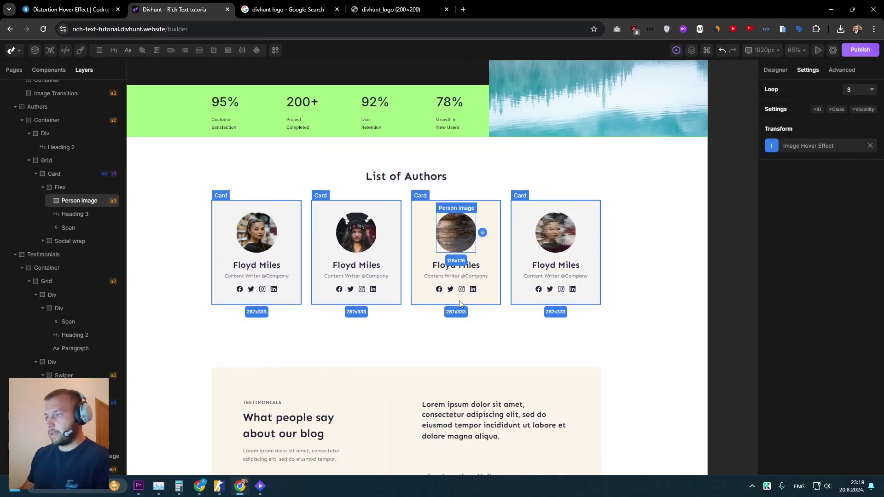